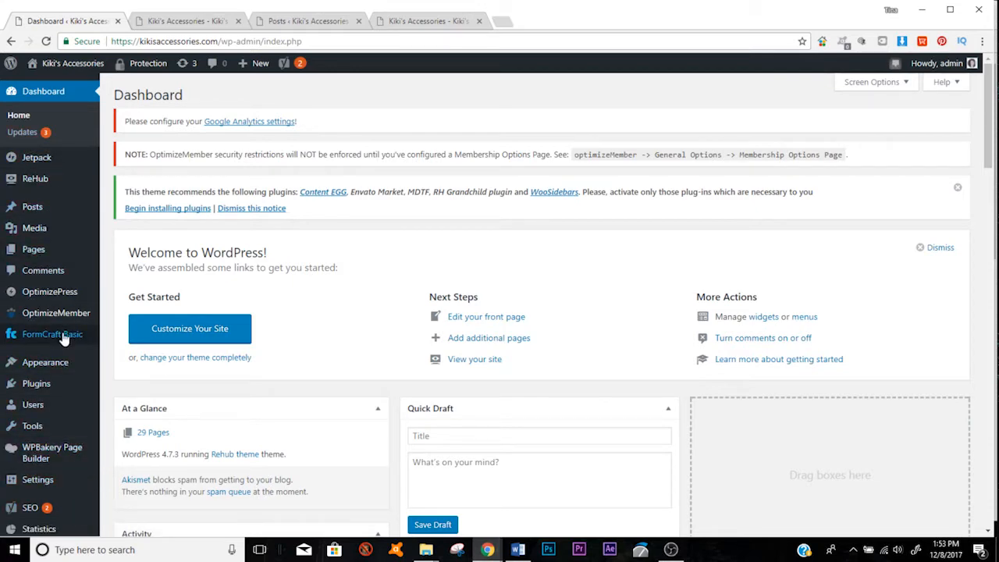
Look over the dashboard's side menu, welcome section, and the At a Glance, Activity and Quick Draft widgets, including the draft's title and content fields
{"action": "scroll", "coordinate": [47, 460], "scroll_direction": "down", "scroll_amount": 3}
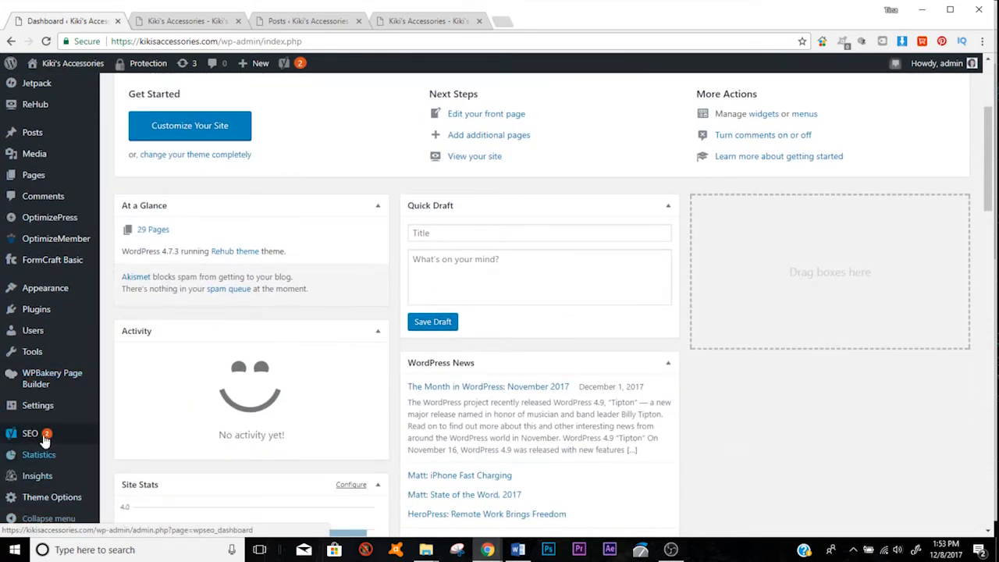
{"action": "scroll", "coordinate": [59, 213], "scroll_direction": "up", "scroll_amount": 3}
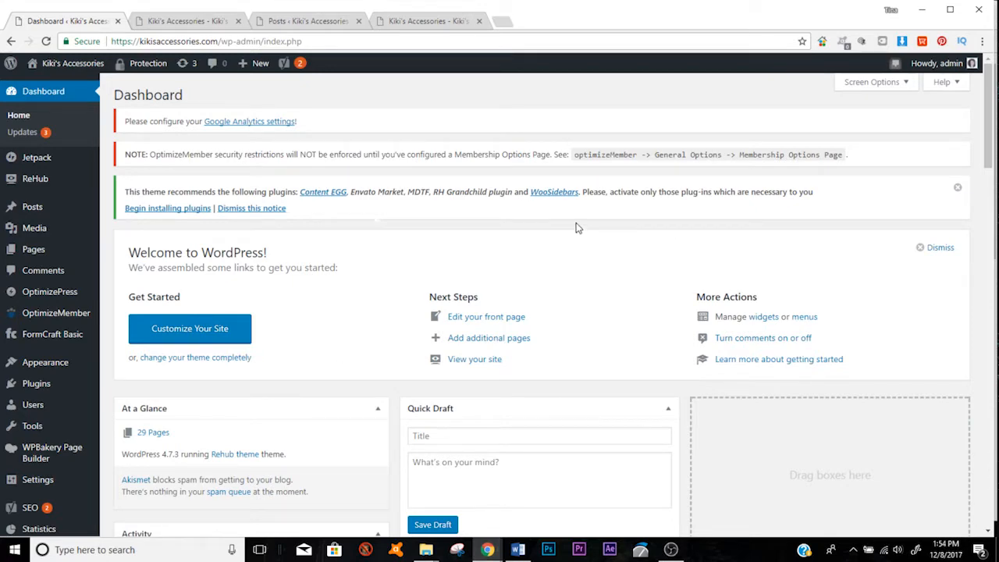
{"action": "scroll", "coordinate": [577, 228], "scroll_direction": "down", "scroll_amount": 1}
{"action": "scroll", "coordinate": [578, 228], "scroll_direction": "down", "scroll_amount": 5}
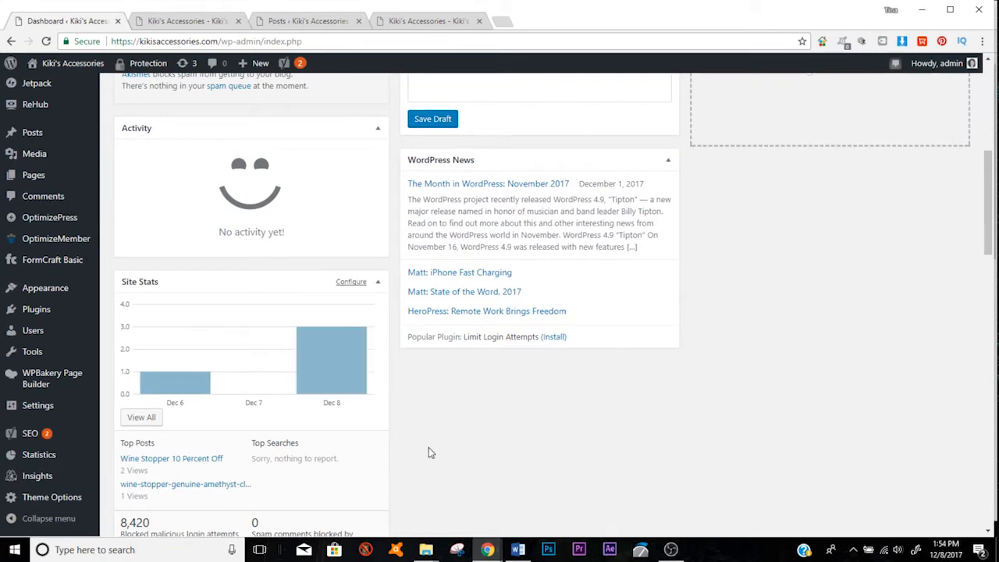
{"action": "scroll", "coordinate": [787, 313], "scroll_direction": "up", "scroll_amount": 4}
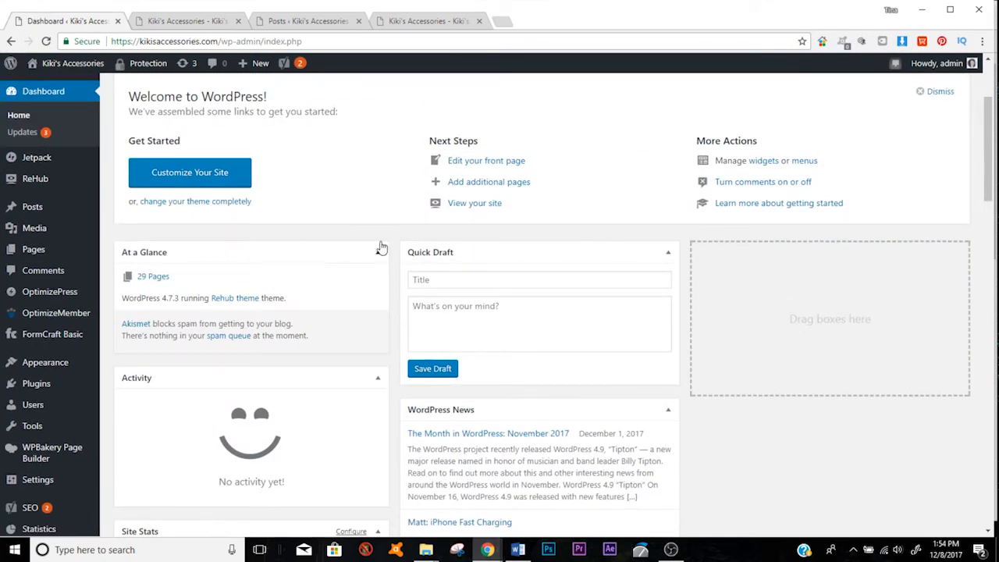
{"action": "scroll", "coordinate": [383, 234], "scroll_direction": "down", "scroll_amount": 3}
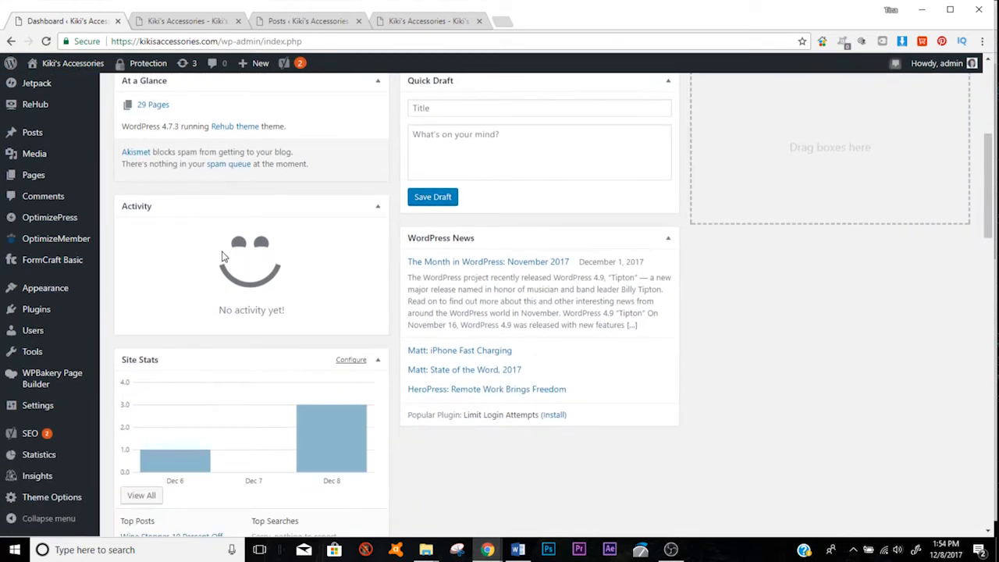
{"action": "scroll", "coordinate": [742, 367], "scroll_direction": "up", "scroll_amount": 4}
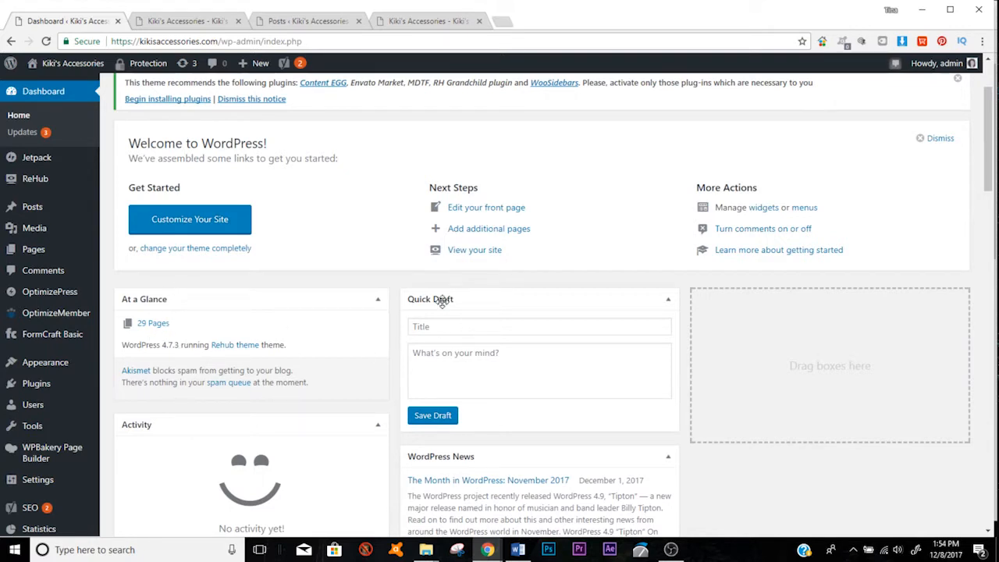
{"action": "left_click", "coordinate": [439, 329]}
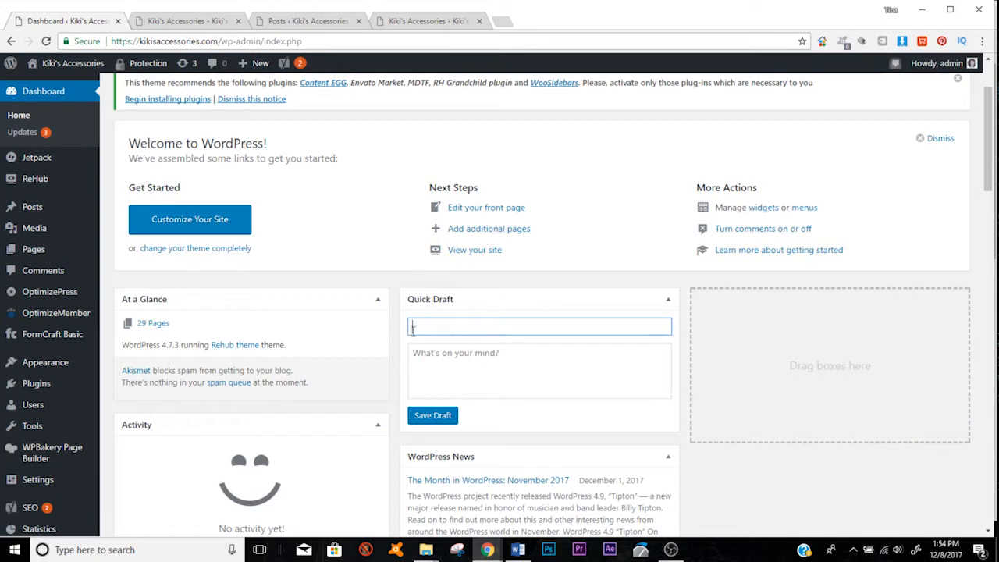
{"action": "left_click", "coordinate": [486, 380]}
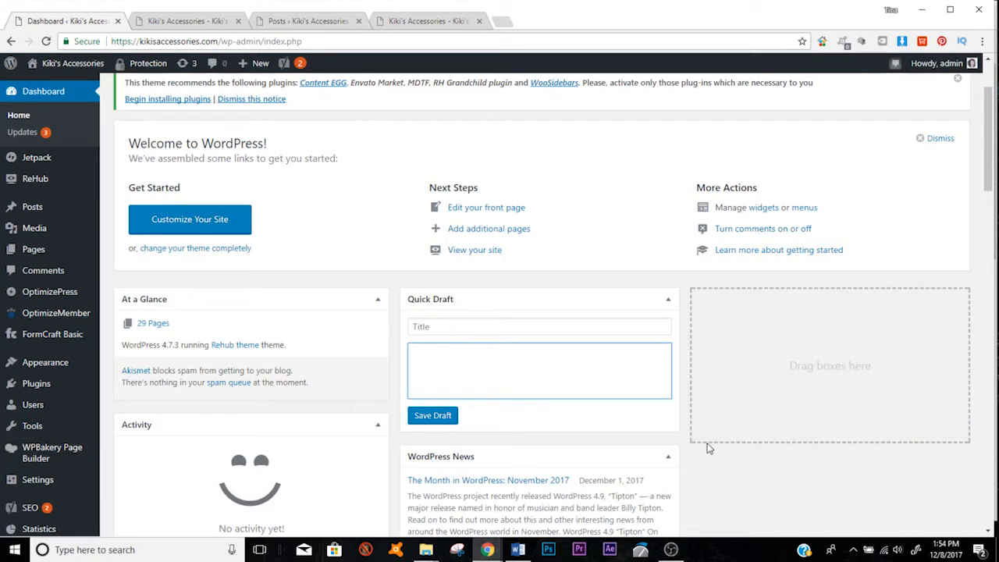
Examine the WordPress News, Site Stats, Quick Stats, Top Searched Phrases, Yoast SEO Posts Overview and Optin Stats widgets on the dashboard
{"action": "scroll", "coordinate": [707, 447], "scroll_direction": "down", "scroll_amount": 1}
{"action": "scroll", "coordinate": [707, 447], "scroll_direction": "down", "scroll_amount": 2}
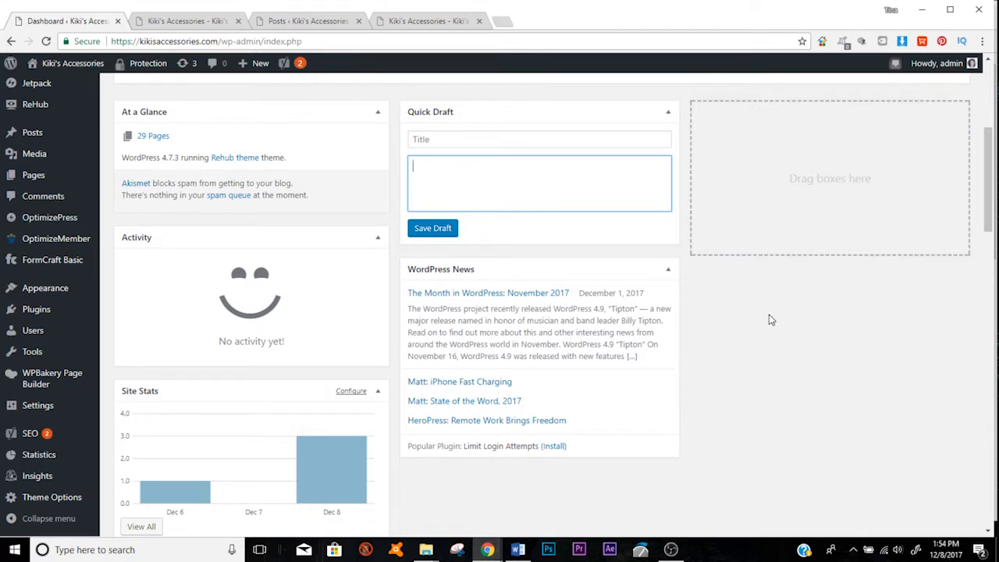
{"action": "scroll", "coordinate": [769, 320], "scroll_direction": "down", "scroll_amount": 1}
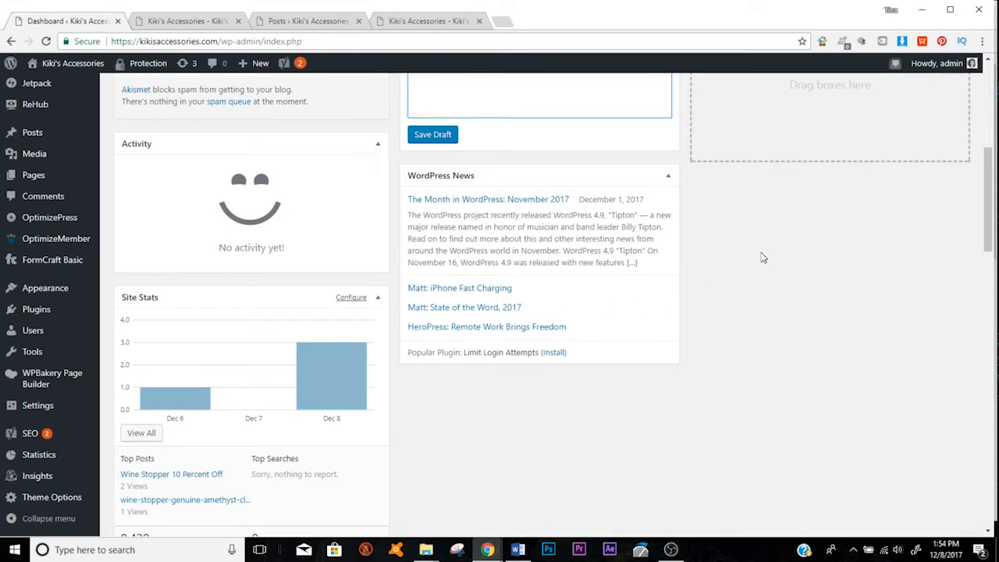
{"action": "scroll", "coordinate": [763, 258], "scroll_direction": "down", "scroll_amount": 2}
{"action": "scroll", "coordinate": [763, 258], "scroll_direction": "up", "scroll_amount": 3}
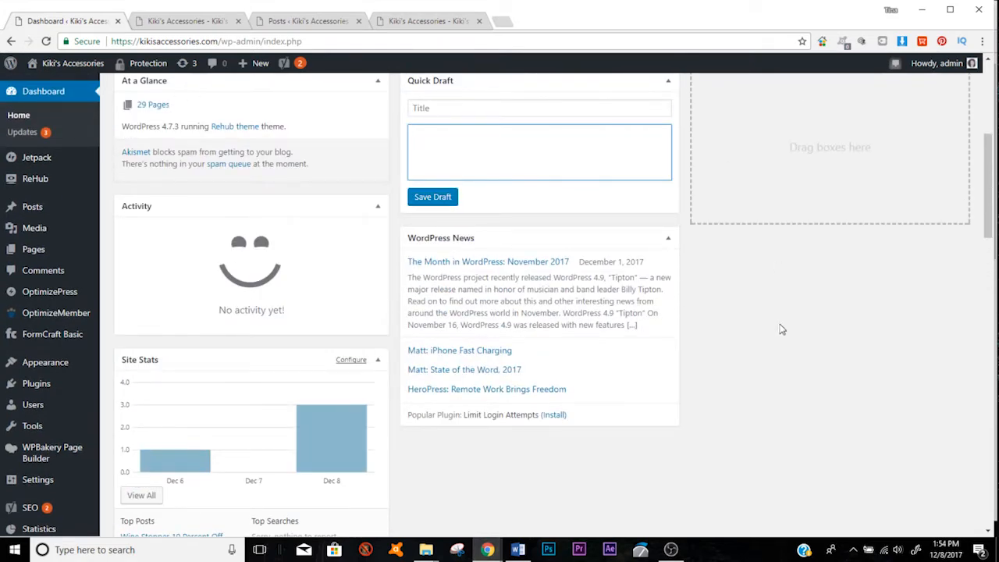
{"action": "scroll", "coordinate": [780, 327], "scroll_direction": "down", "scroll_amount": 2}
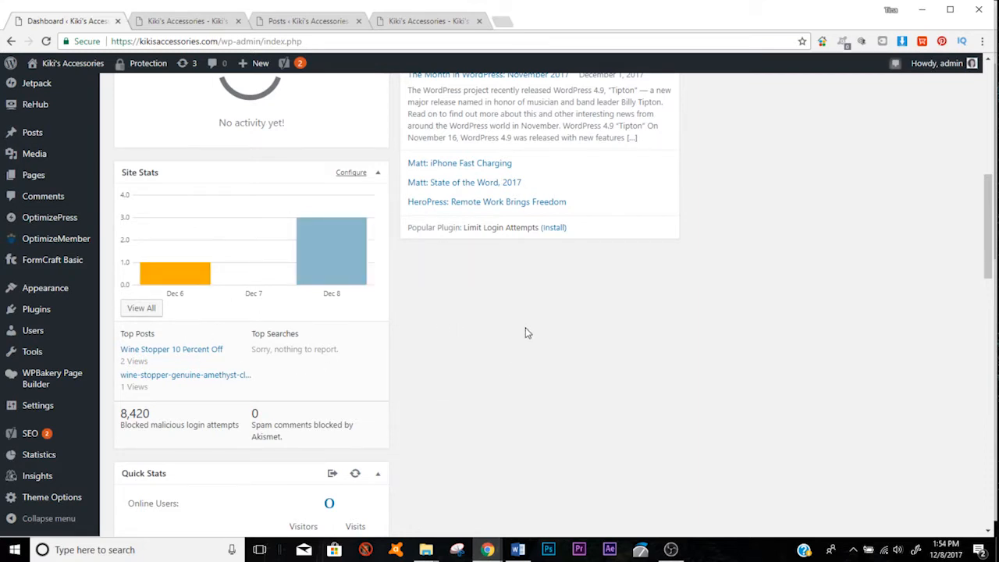
{"action": "scroll", "coordinate": [526, 333], "scroll_direction": "down", "scroll_amount": 3}
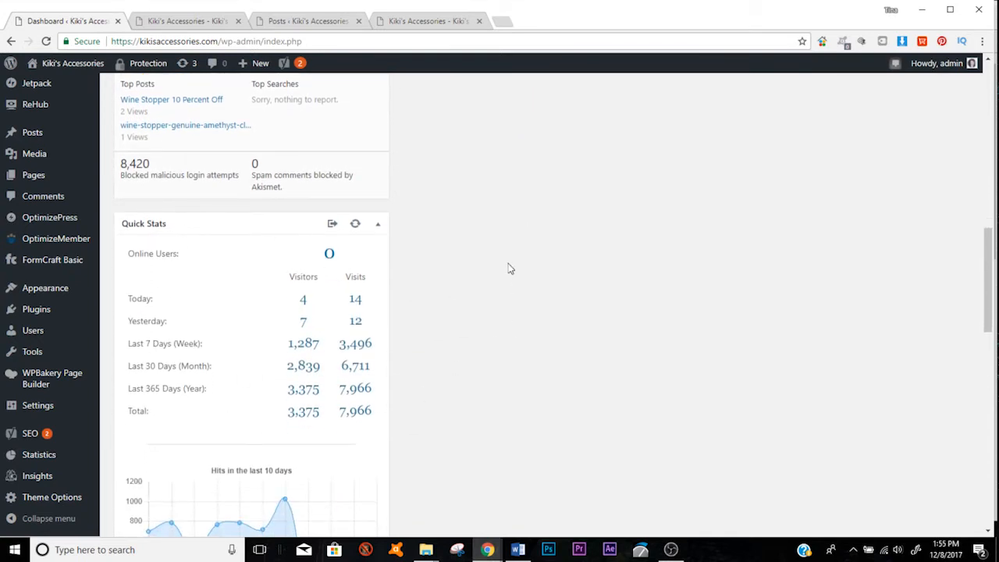
{"action": "scroll", "coordinate": [508, 269], "scroll_direction": "down", "scroll_amount": 1}
{"action": "scroll", "coordinate": [509, 268], "scroll_direction": "down", "scroll_amount": 4}
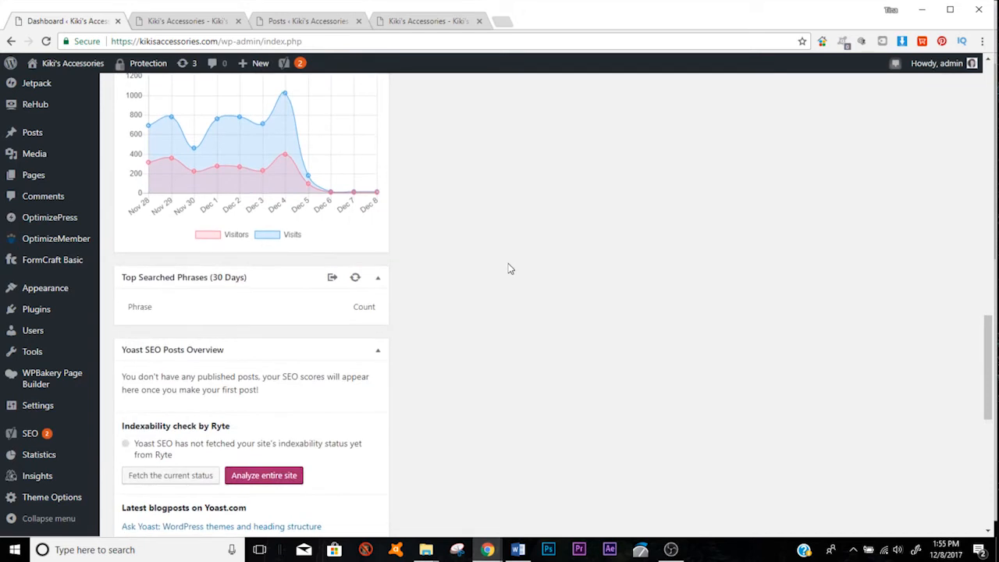
{"action": "scroll", "coordinate": [509, 269], "scroll_direction": "down", "scroll_amount": 2}
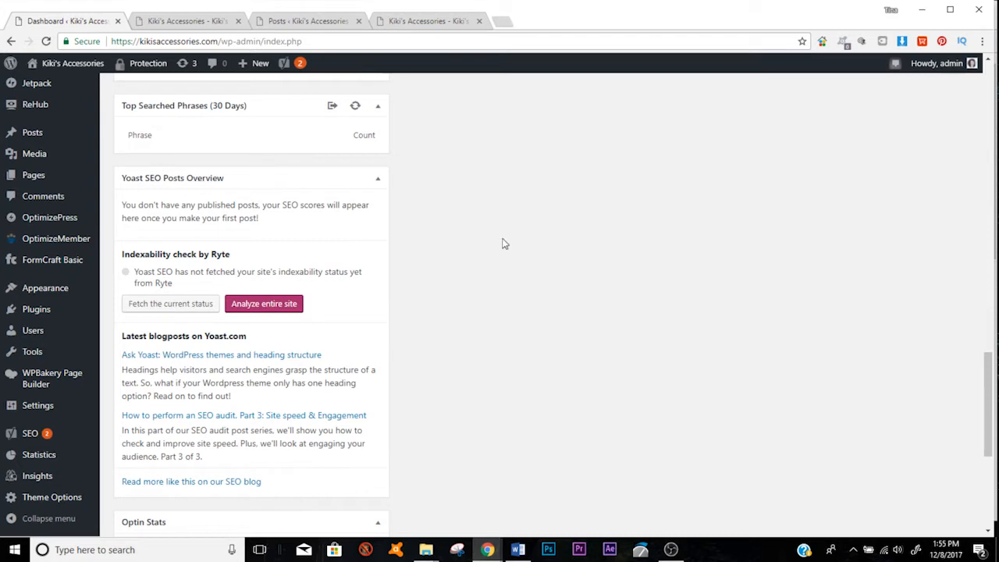
{"action": "scroll", "coordinate": [490, 225], "scroll_direction": "down", "scroll_amount": 2}
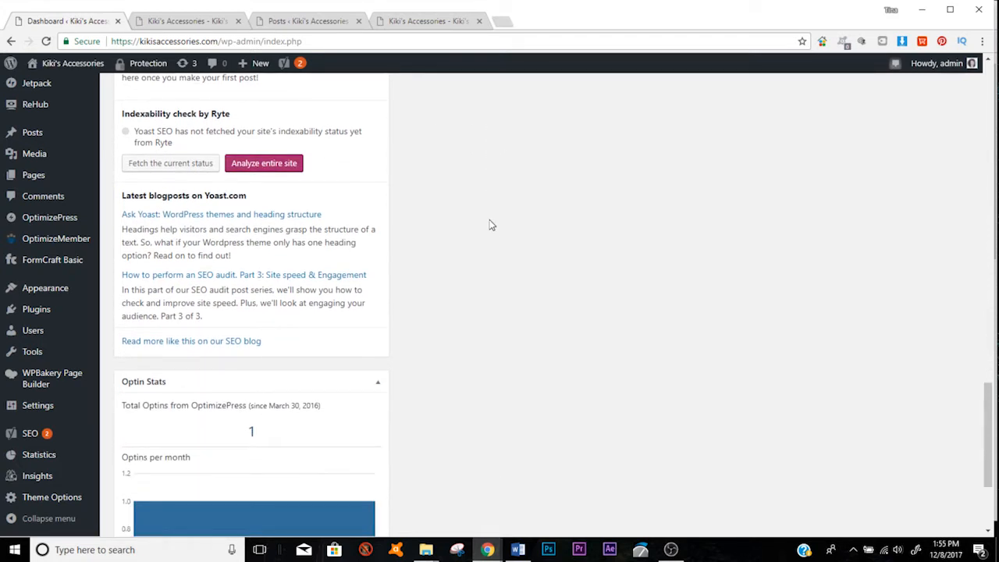
{"action": "scroll", "coordinate": [490, 225], "scroll_direction": "down", "scroll_amount": 3}
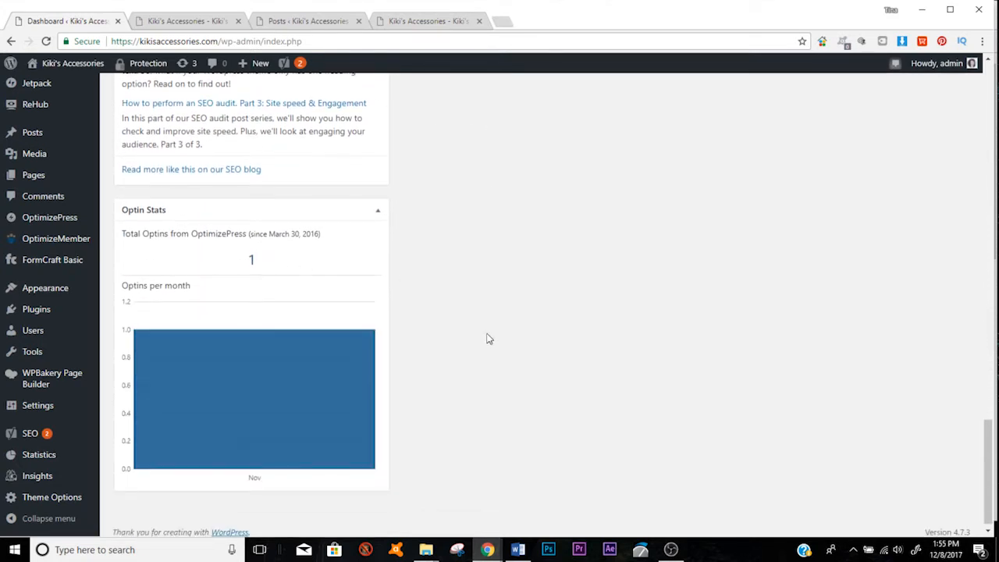
{"action": "scroll", "coordinate": [539, 293], "scroll_direction": "up", "scroll_amount": 10}
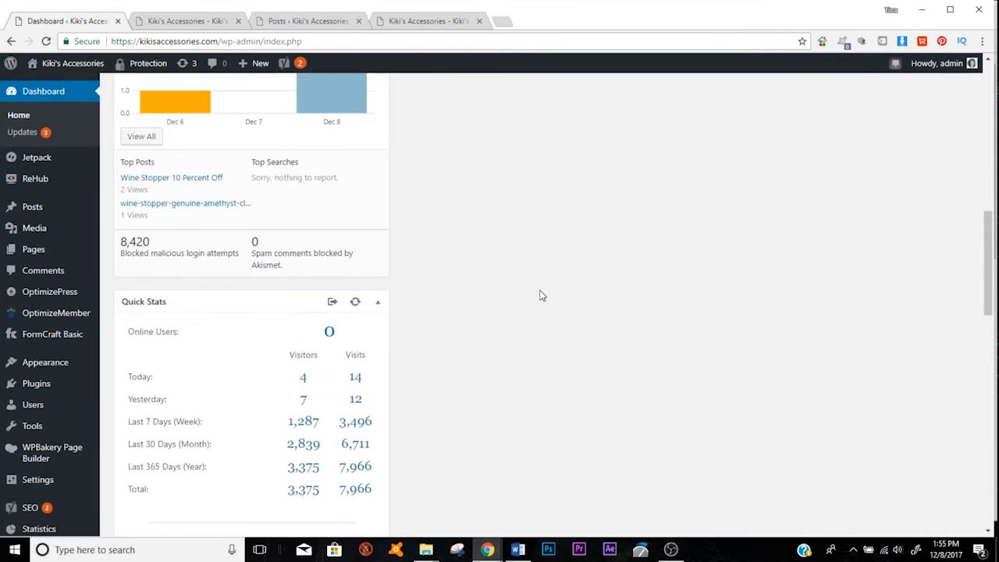
{"action": "scroll", "coordinate": [542, 296], "scroll_direction": "up", "scroll_amount": 7}
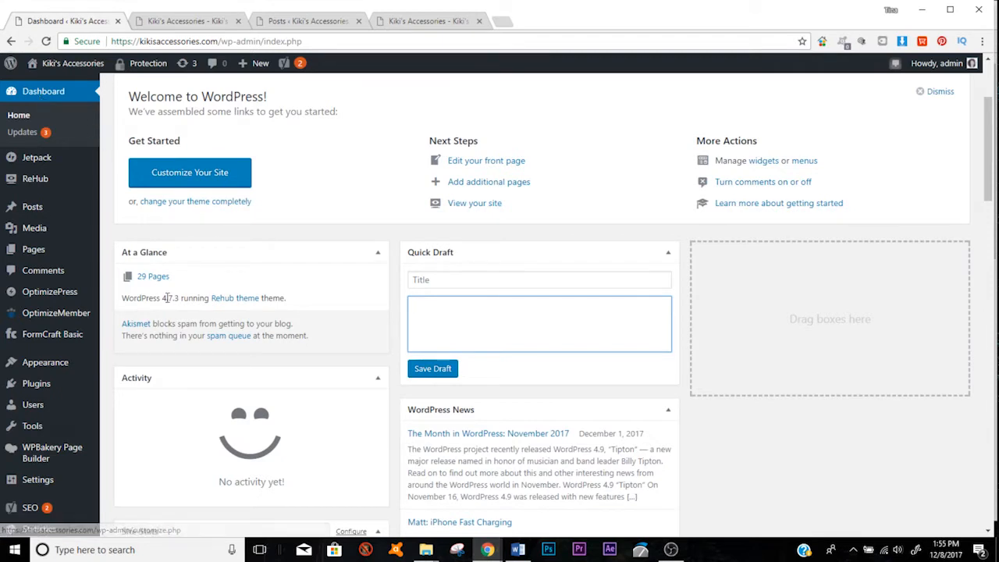
Open the list of all posts and look it over
{"action": "mouse_move", "coordinate": [41, 214]}
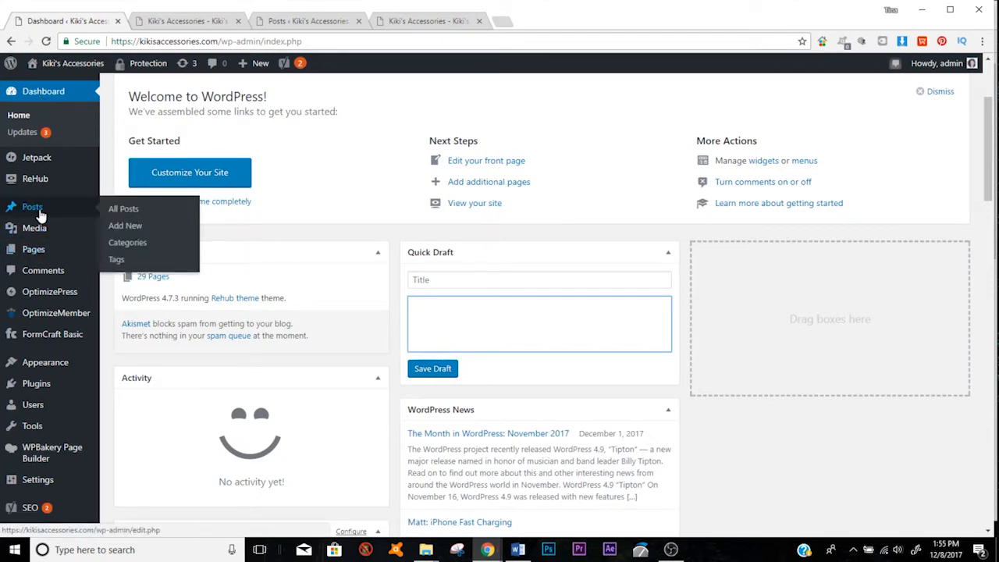
{"action": "left_click", "coordinate": [39, 209]}
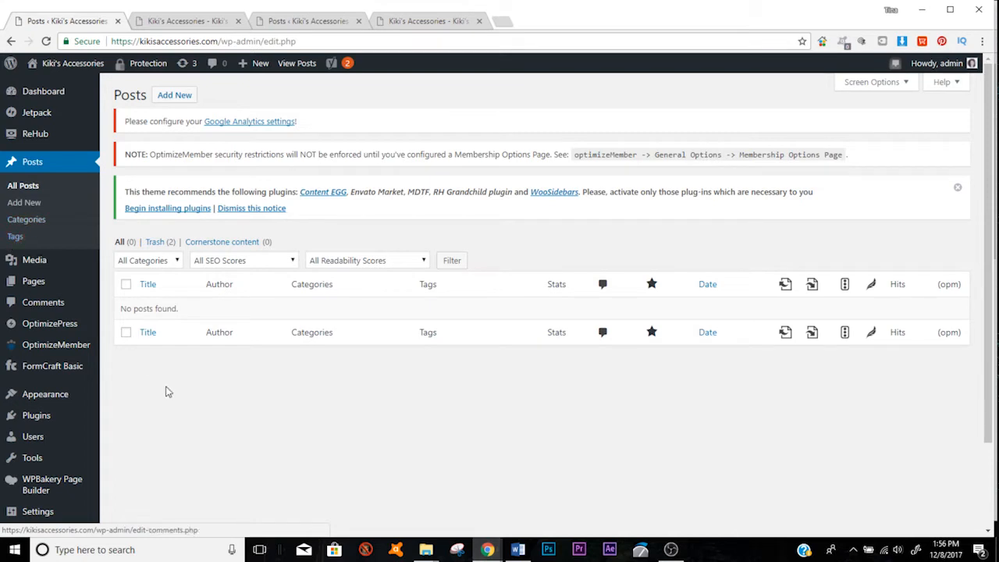
{"action": "scroll", "coordinate": [165, 390], "scroll_direction": "down", "scroll_amount": 2}
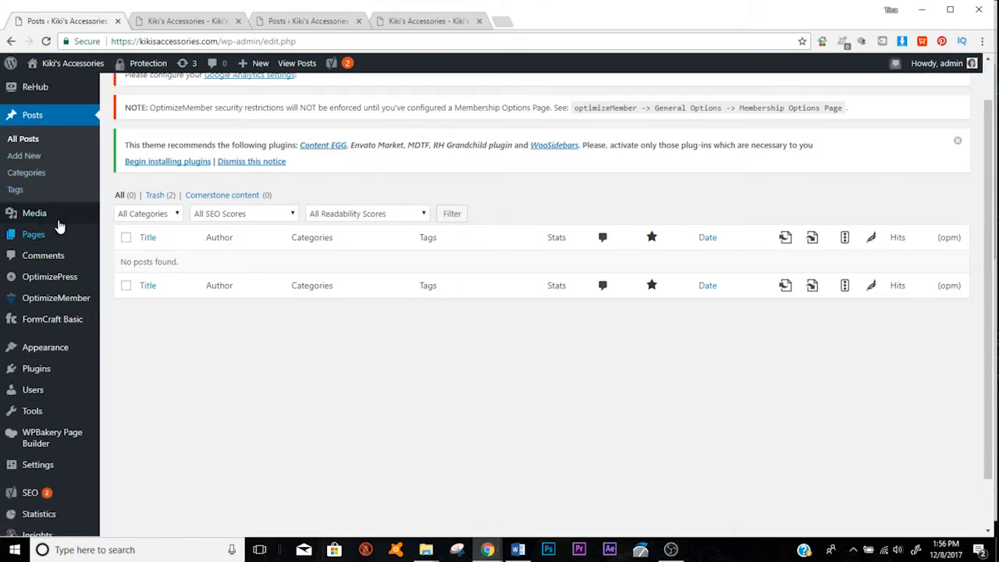
Open the media library and look through the uploaded images in the grid
{"action": "mouse_move", "coordinate": [38, 219]}
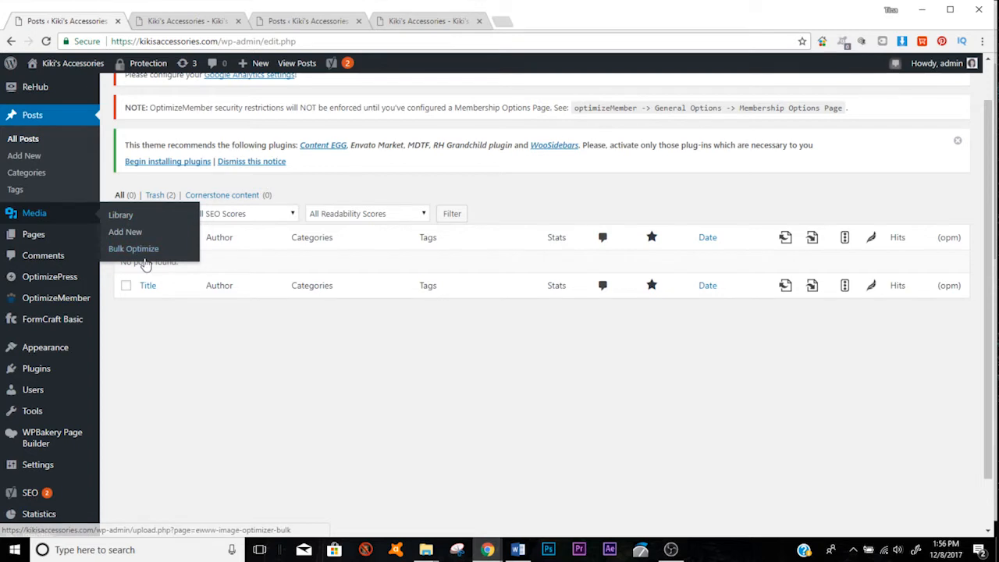
{"action": "left_click", "coordinate": [54, 220]}
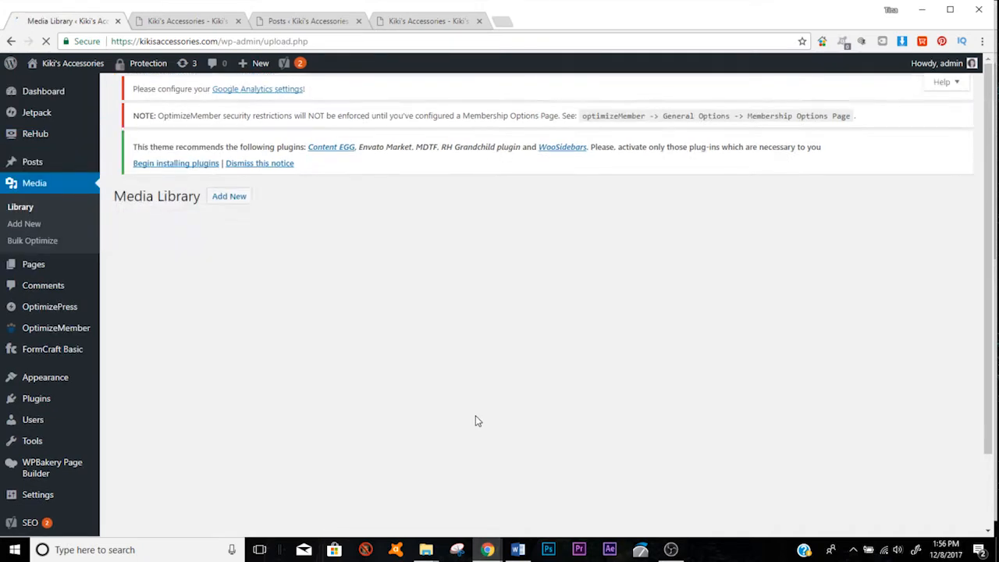
{"action": "scroll", "coordinate": [769, 350], "scroll_direction": "down", "scroll_amount": 1}
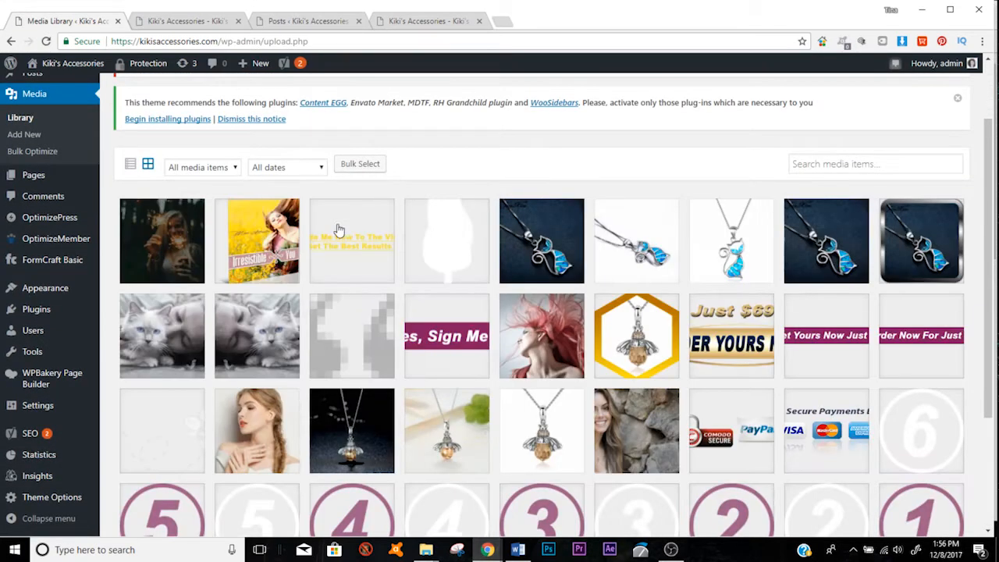
{"action": "scroll", "coordinate": [533, 279], "scroll_direction": "down", "scroll_amount": 8}
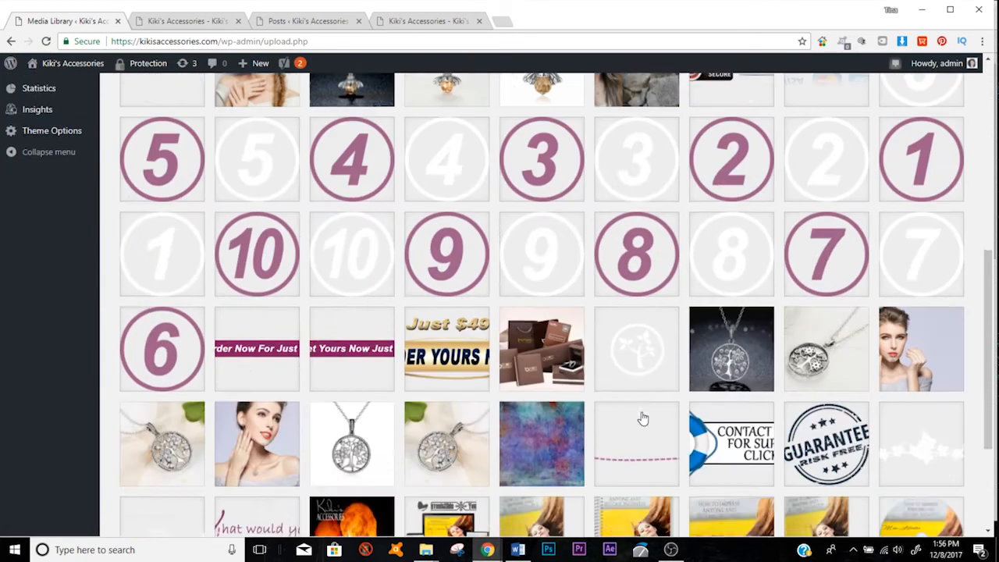
{"action": "scroll", "coordinate": [638, 414], "scroll_direction": "down", "scroll_amount": 3}
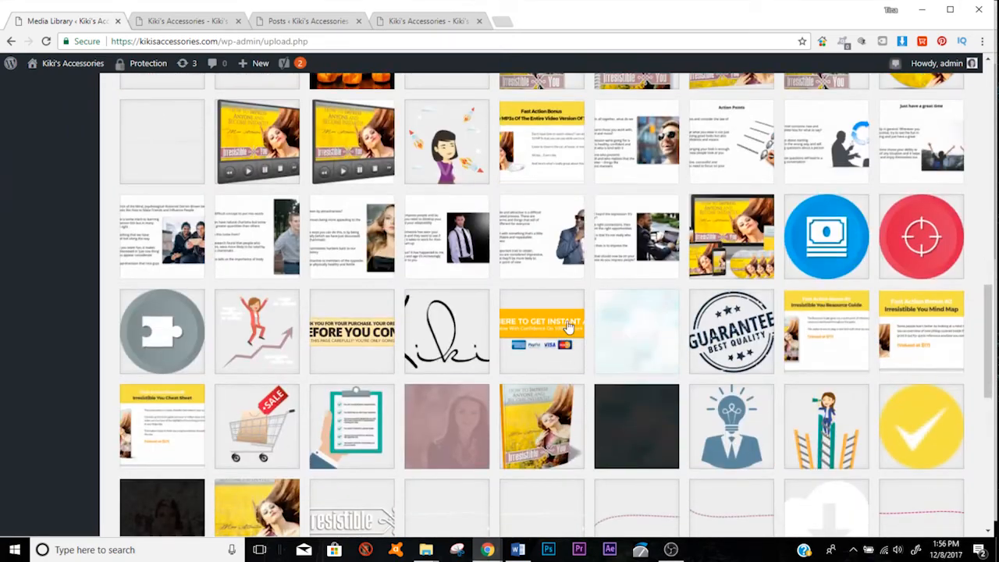
{"action": "scroll", "coordinate": [493, 346], "scroll_direction": "up", "scroll_amount": 2}
{"action": "scroll", "coordinate": [491, 346], "scroll_direction": "up", "scroll_amount": 10}
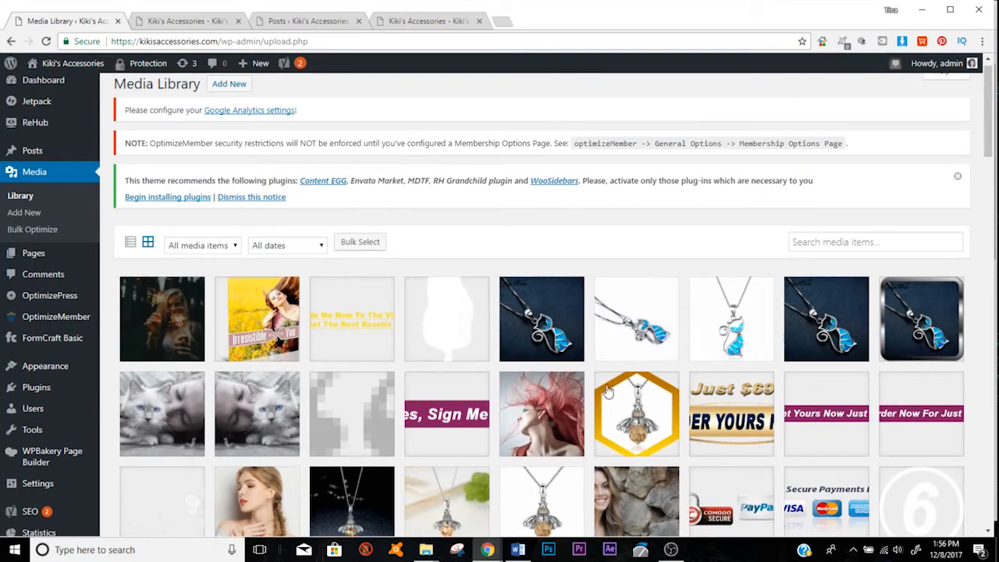
{"action": "scroll", "coordinate": [538, 351], "scroll_direction": "down", "scroll_amount": 3}
{"action": "scroll", "coordinate": [538, 351], "scroll_direction": "up", "scroll_amount": 2}
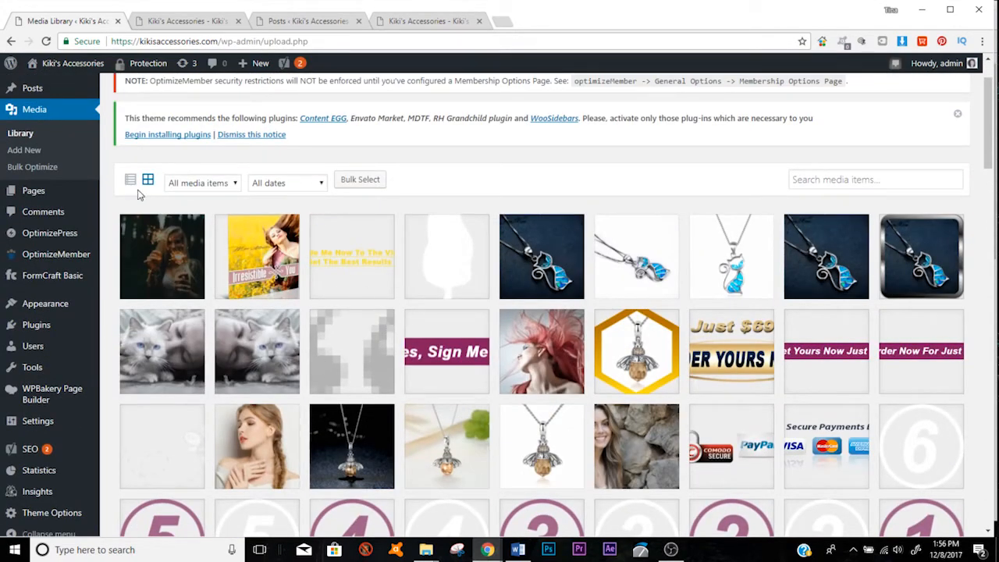
Open the attachment details of the first image in the media library, the dark photo of a woman with a sparkler, and check its image options
{"action": "left_click", "coordinate": [178, 261]}
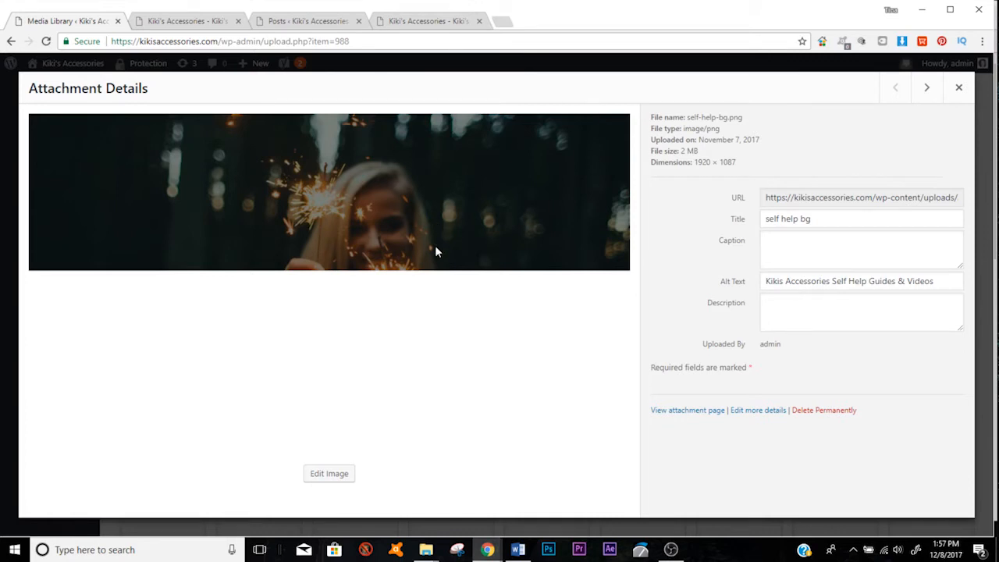
{"action": "right_click", "coordinate": [410, 231]}
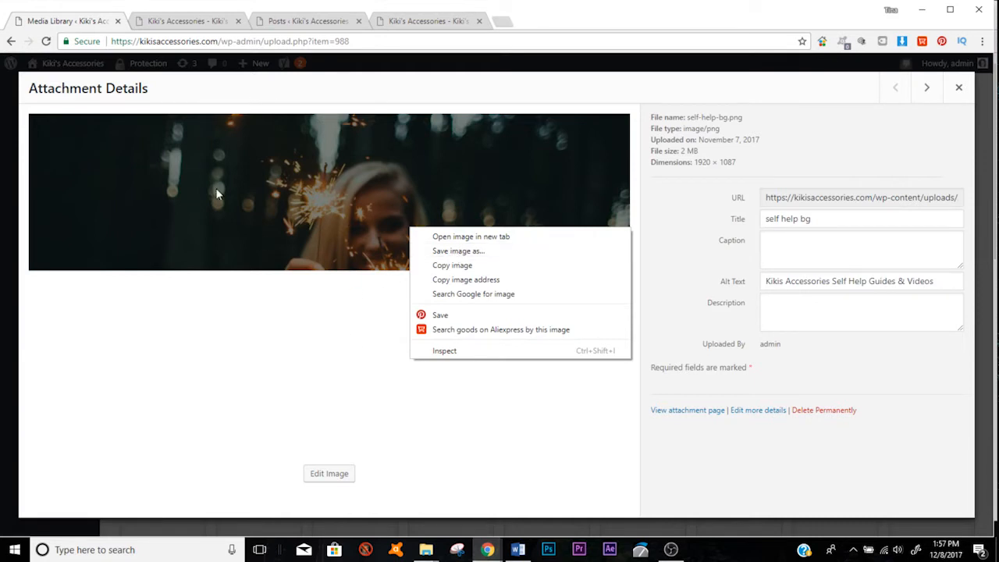
{"action": "left_click", "coordinate": [361, 320]}
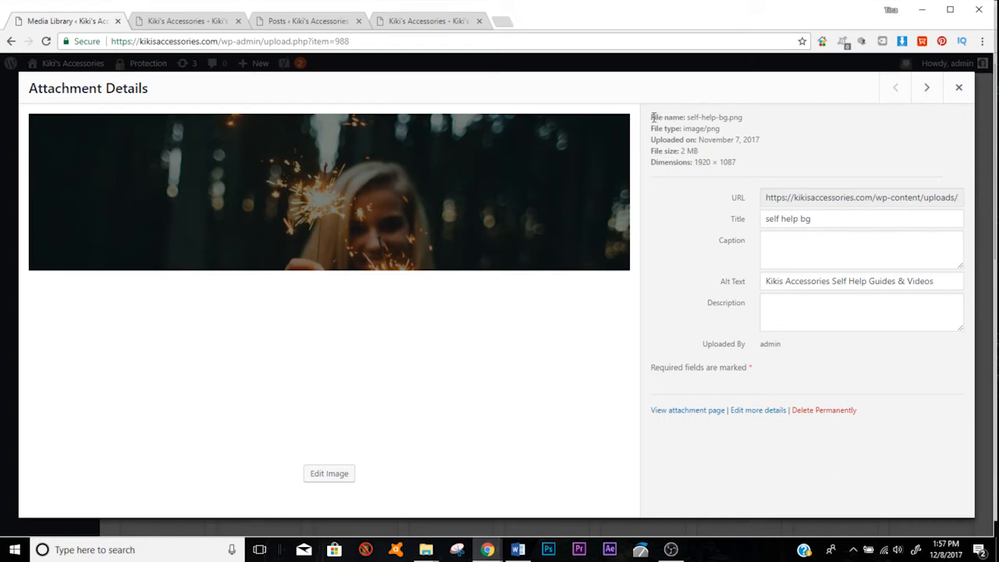
Highlight the file information of the self-help-bg.png image, then select its full URL in the attachment details
{"action": "left_click_drag", "start_coordinate": [652, 117], "coordinate": [737, 161]}
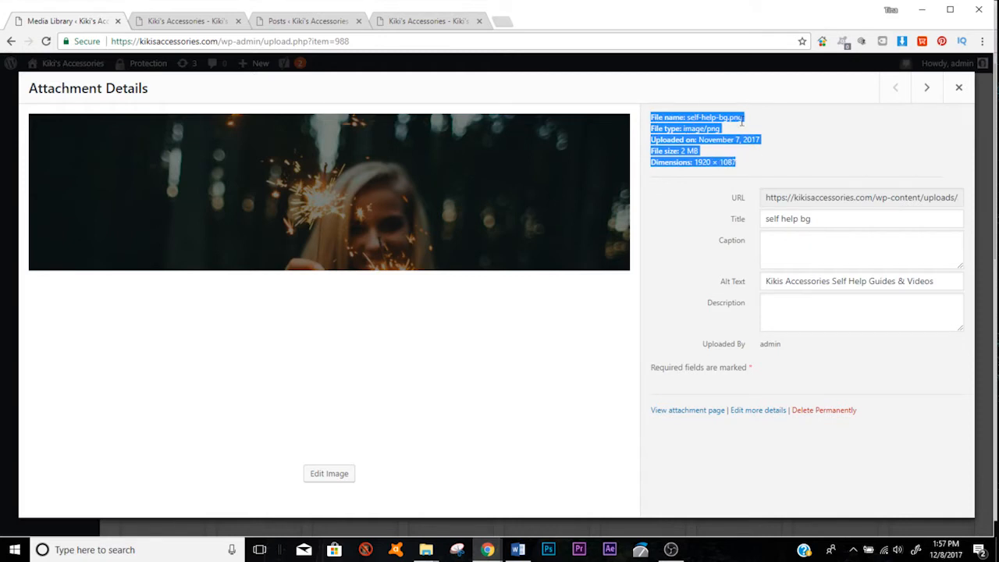
{"action": "left_click", "coordinate": [673, 258]}
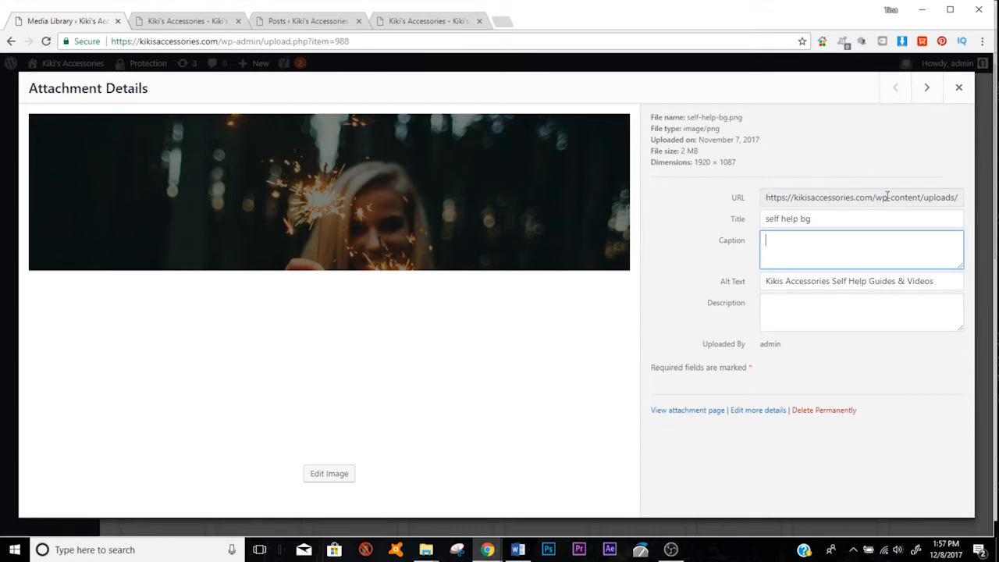
{"action": "left_click_drag", "start_coordinate": [768, 197], "coordinate": [962, 201]}
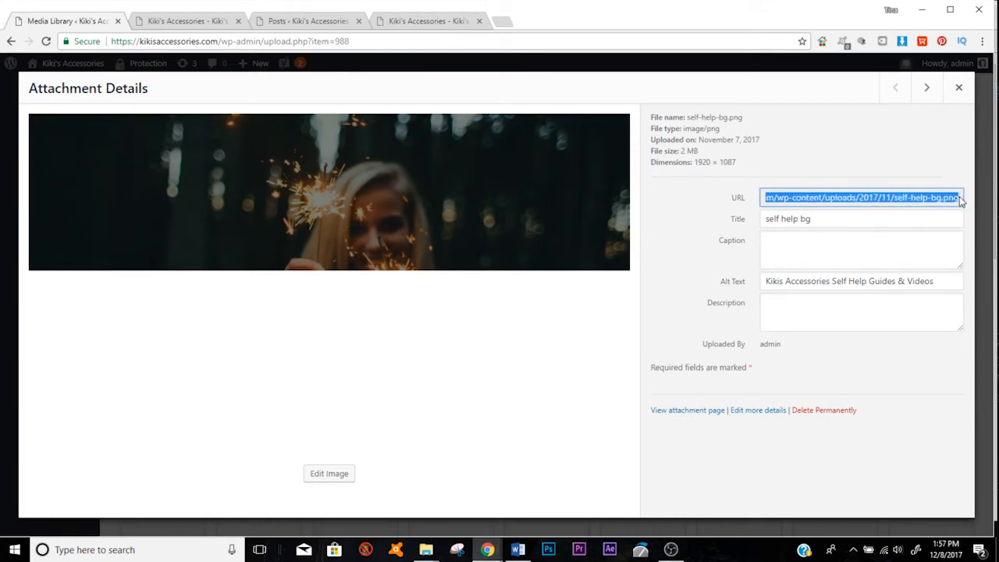
Copy the selected image URL and check the attachment's title, alt text, caption and description fields, closing the details when done
{"action": "right_click", "coordinate": [872, 197]}
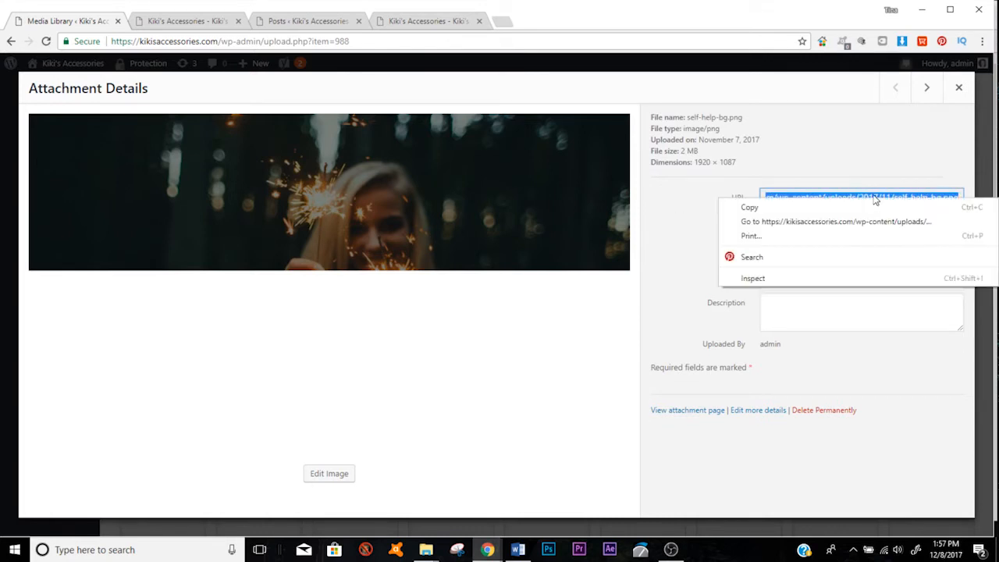
{"action": "left_click", "coordinate": [861, 207]}
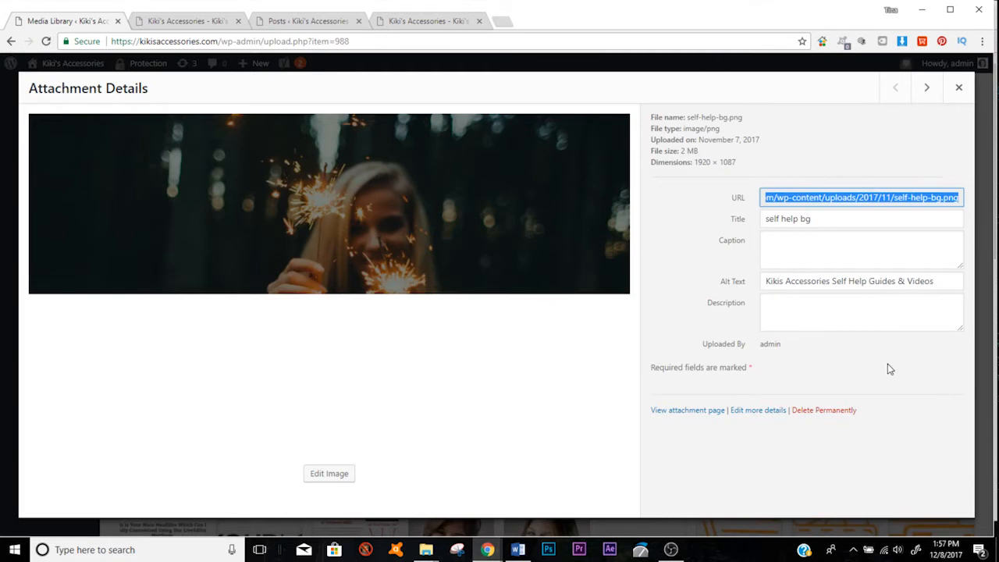
{"action": "left_click", "coordinate": [832, 236]}
{"action": "left_click_drag", "start_coordinate": [827, 221], "coordinate": [758, 221]}
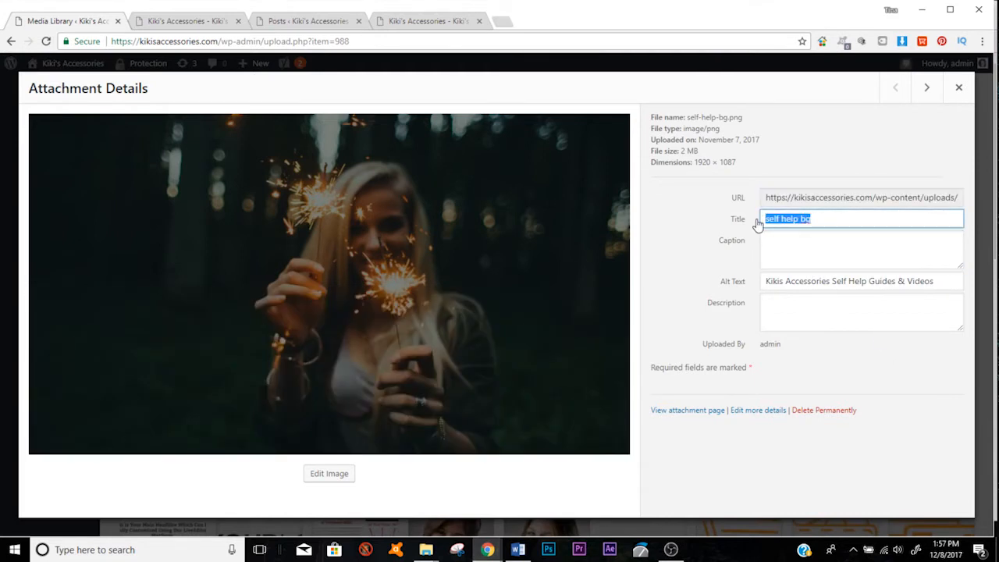
{"action": "left_click_drag", "start_coordinate": [763, 283], "coordinate": [933, 281]}
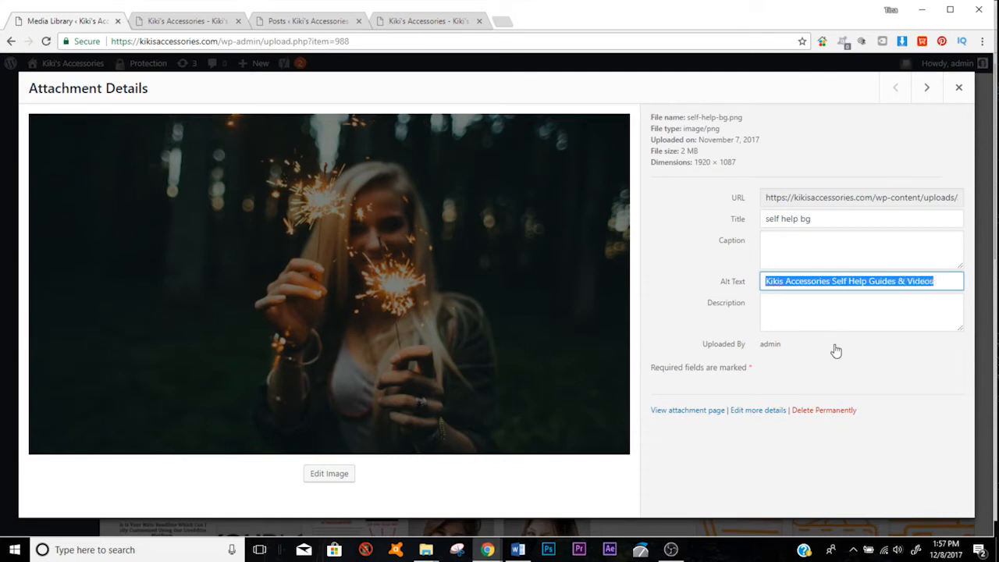
{"action": "left_click", "coordinate": [806, 252]}
{"action": "left_click", "coordinate": [803, 311]}
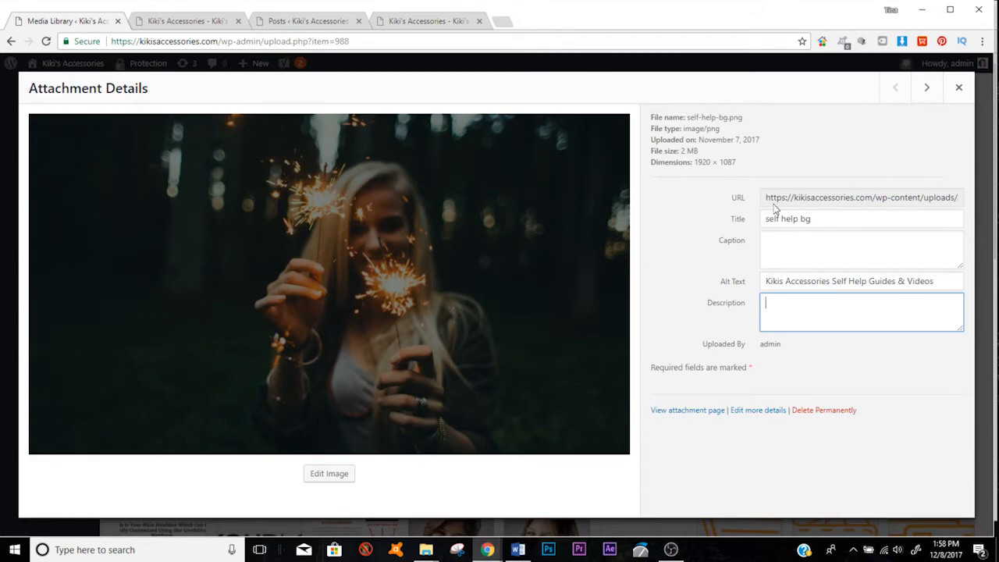
{"action": "left_click", "coordinate": [958, 88]}
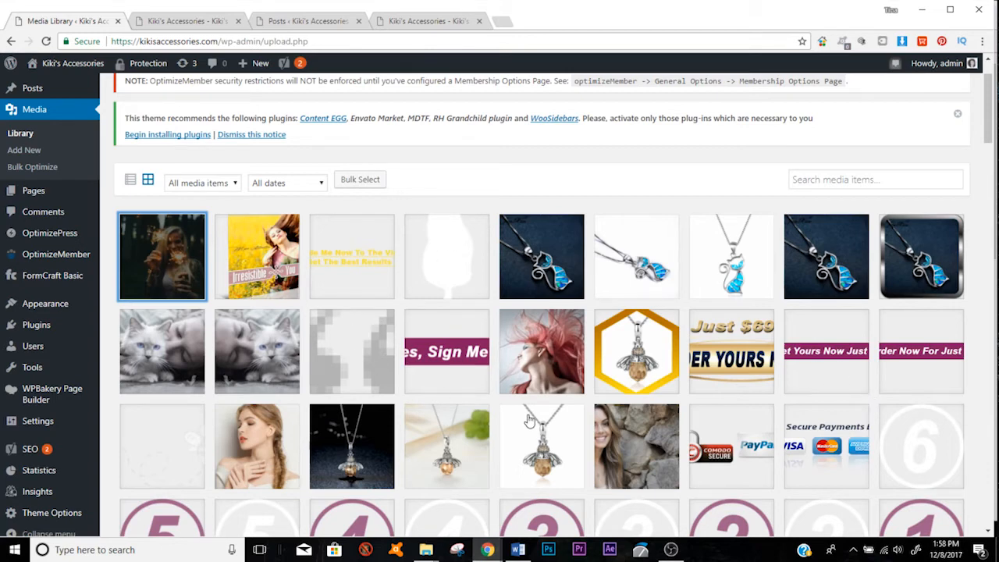
View the Upload New Media page with its file drop area, and return to the media library
{"action": "left_click", "coordinate": [29, 152]}
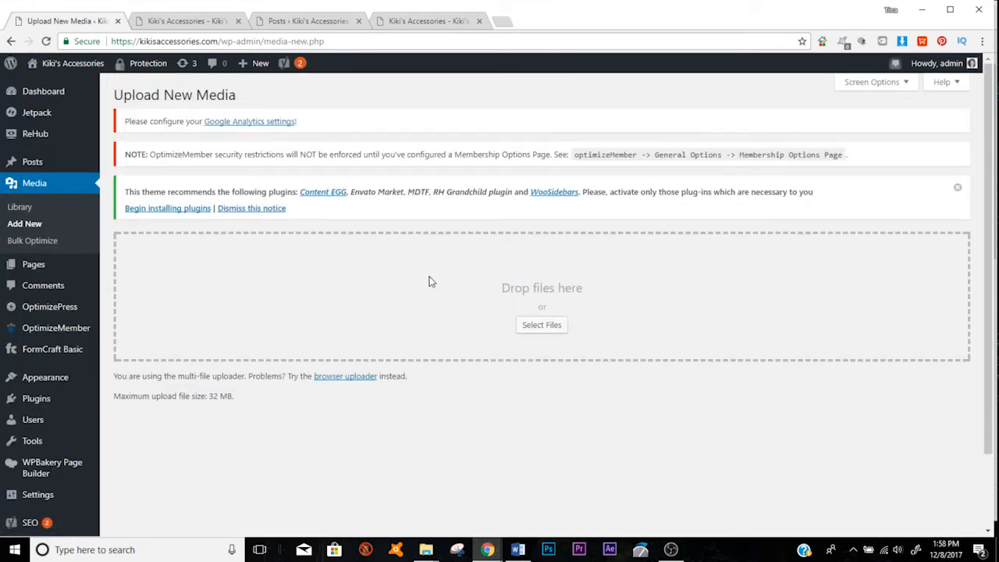
{"action": "mouse_move", "coordinate": [82, 310]}
{"action": "left_click", "coordinate": [19, 207]}
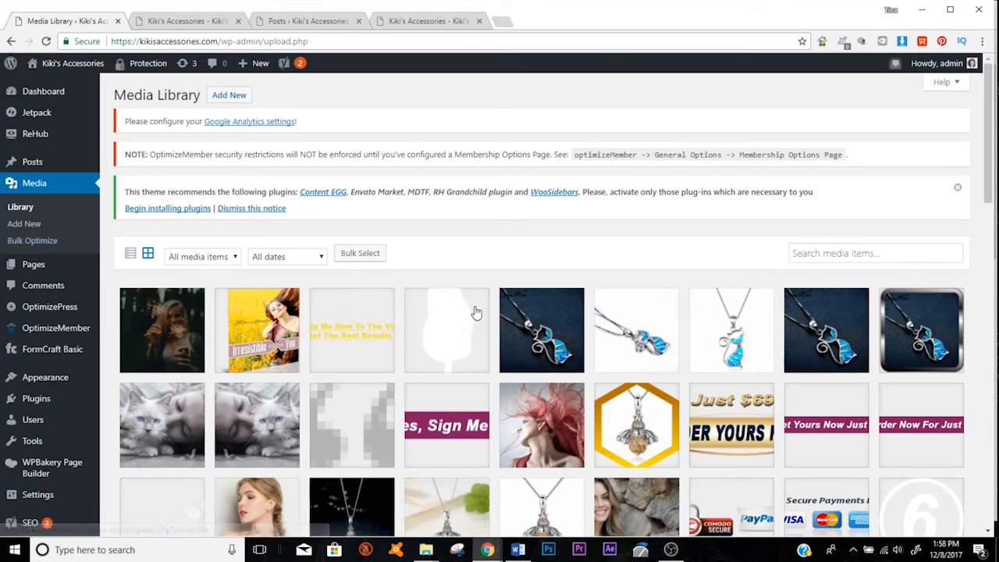
Open the list of all pages and look through the page titles, their action links and the list columns
{"action": "left_click", "coordinate": [31, 274]}
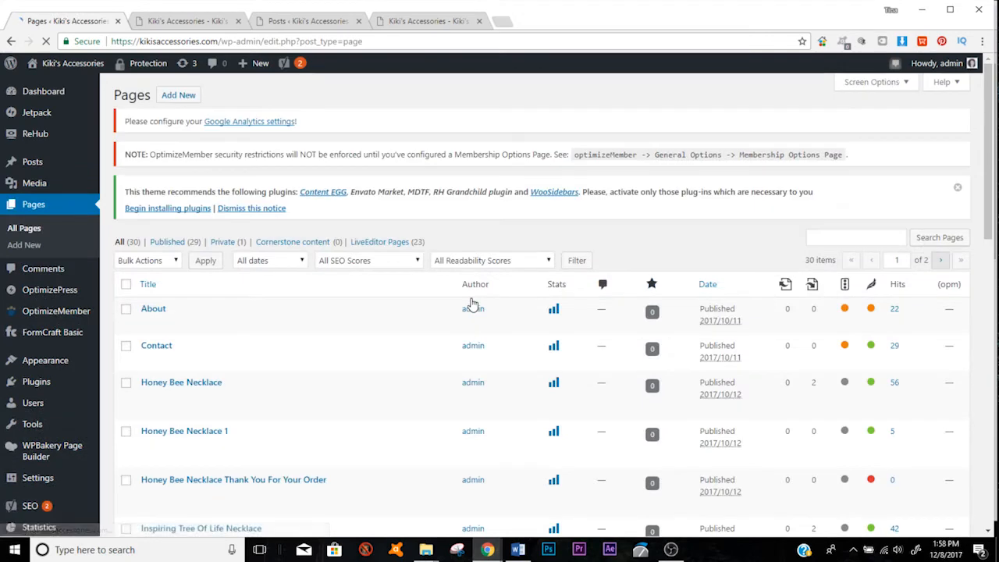
{"action": "scroll", "coordinate": [394, 265], "scroll_direction": "down", "scroll_amount": 2}
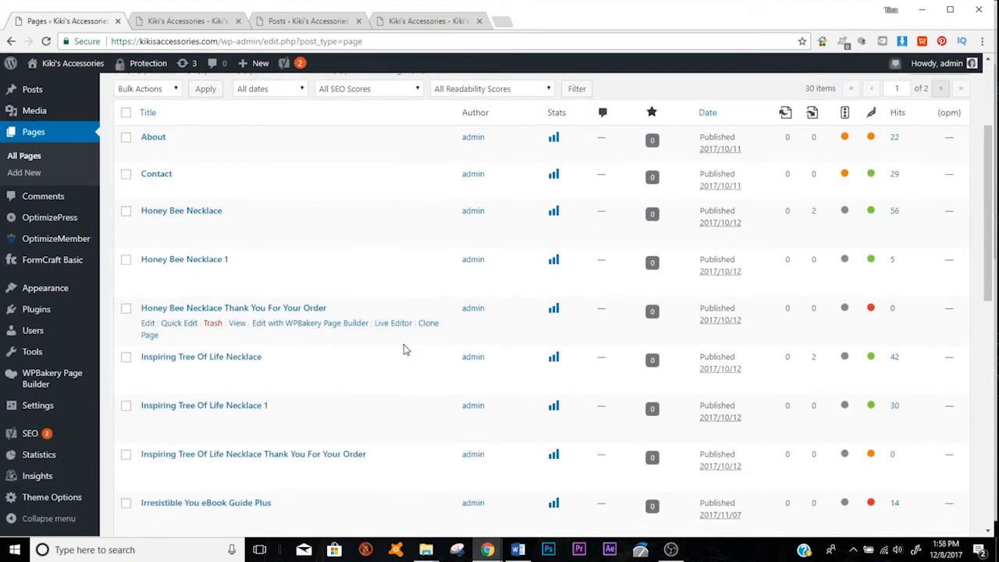
{"action": "scroll", "coordinate": [446, 357], "scroll_direction": "down", "scroll_amount": 2}
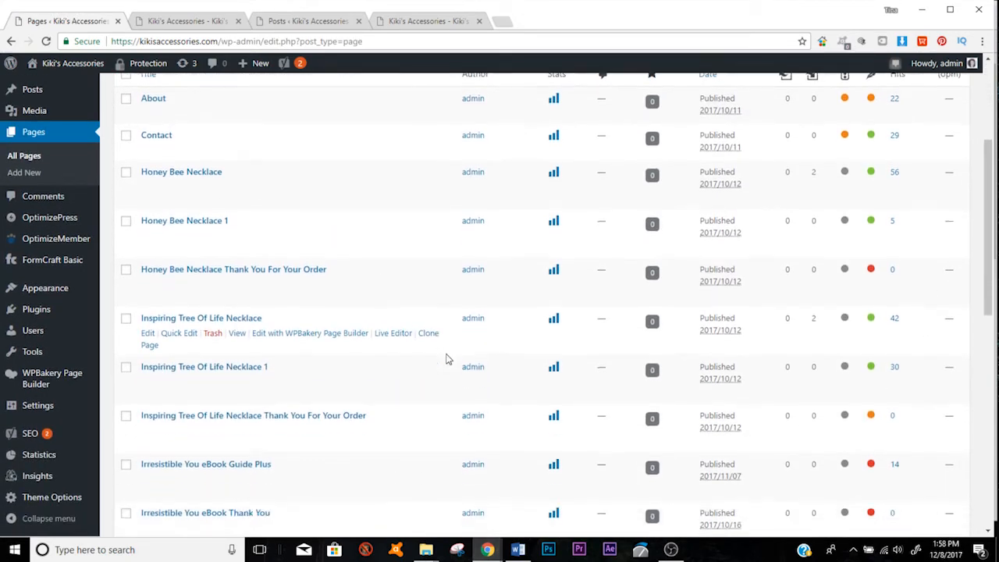
{"action": "scroll", "coordinate": [601, 231], "scroll_direction": "up", "scroll_amount": 5}
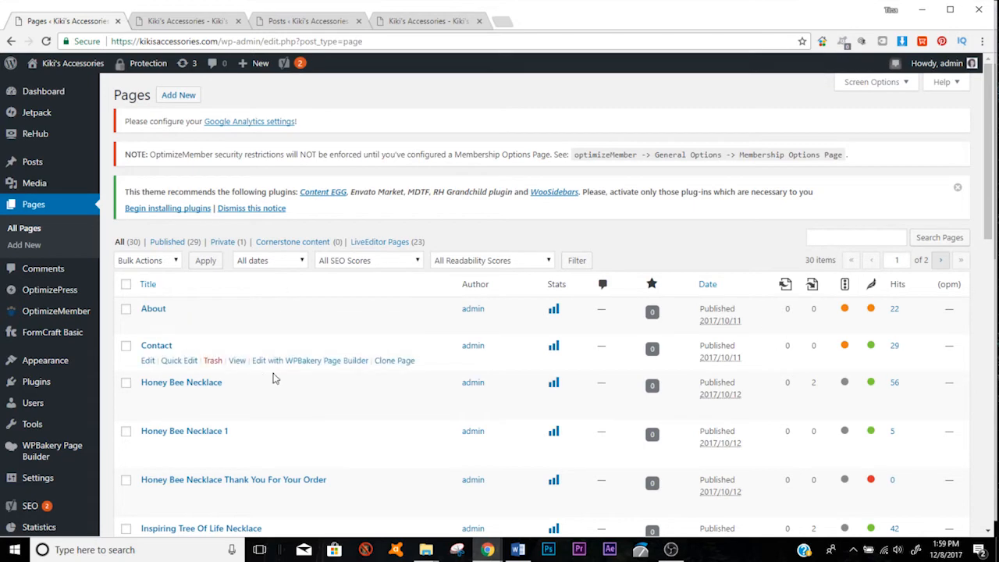
{"action": "scroll", "coordinate": [241, 339], "scroll_direction": "down", "scroll_amount": 2}
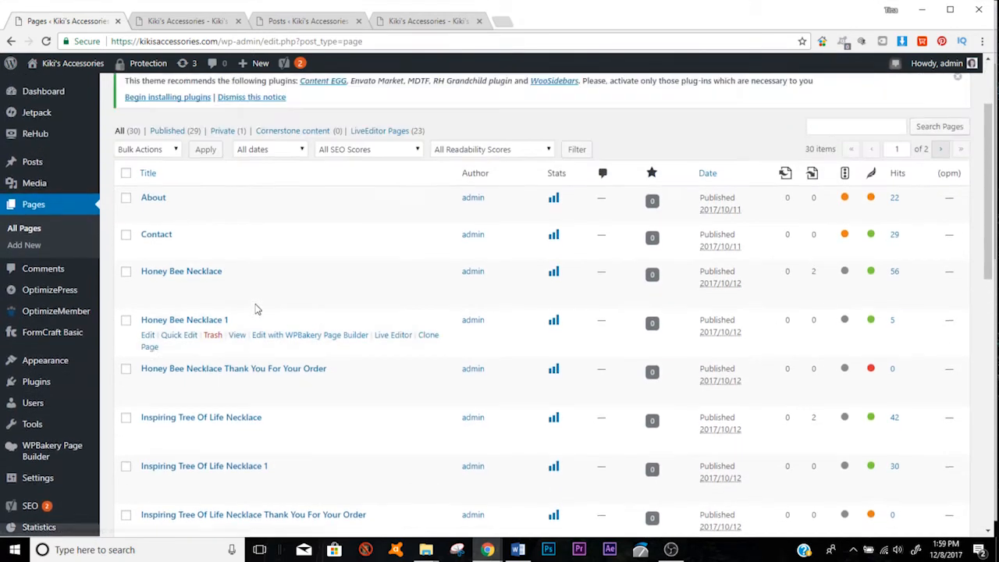
{"action": "scroll", "coordinate": [234, 312], "scroll_direction": "up", "scroll_amount": 2}
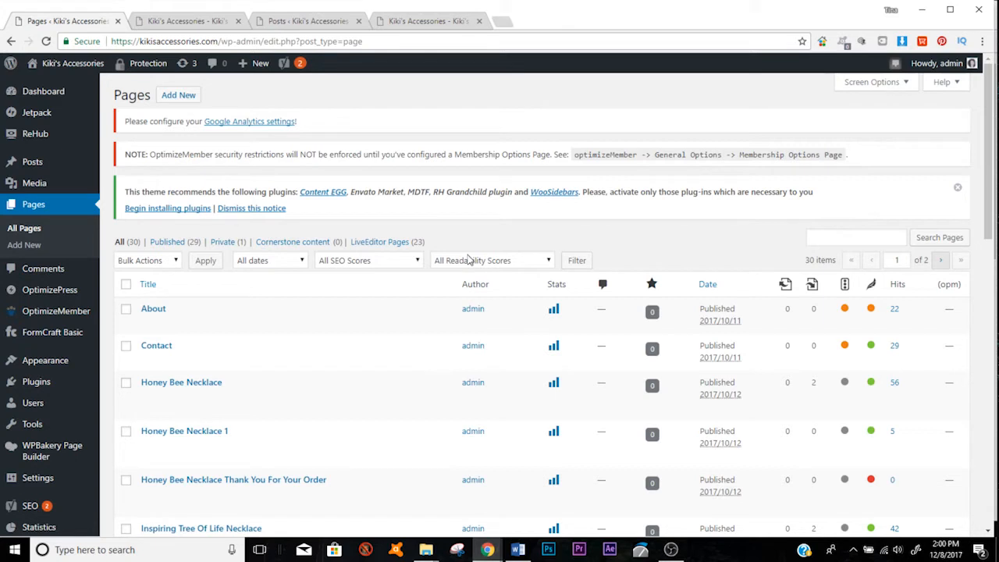
{"action": "scroll", "coordinate": [453, 333], "scroll_direction": "down", "scroll_amount": 2}
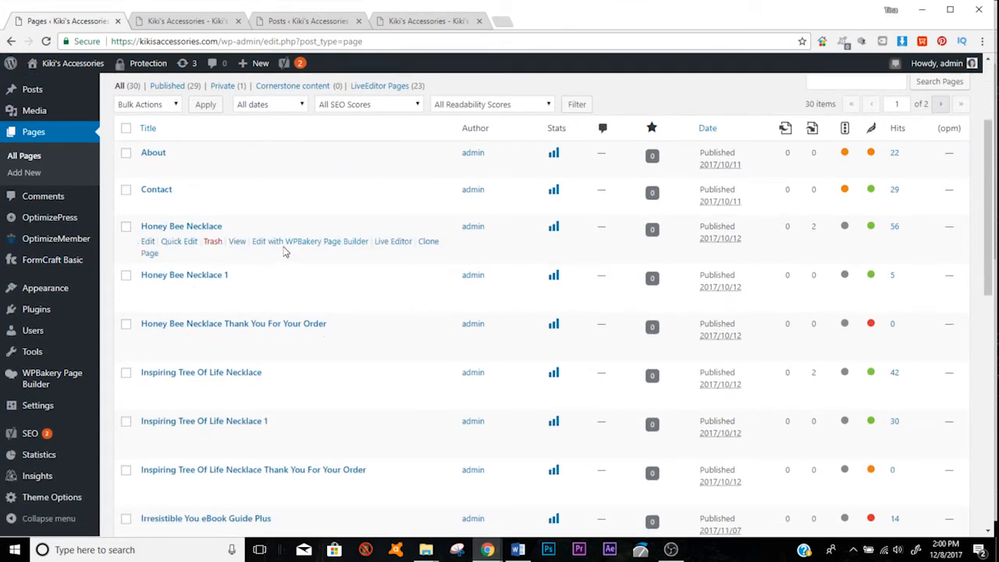
{"action": "scroll", "coordinate": [293, 227], "scroll_direction": "up", "scroll_amount": 2}
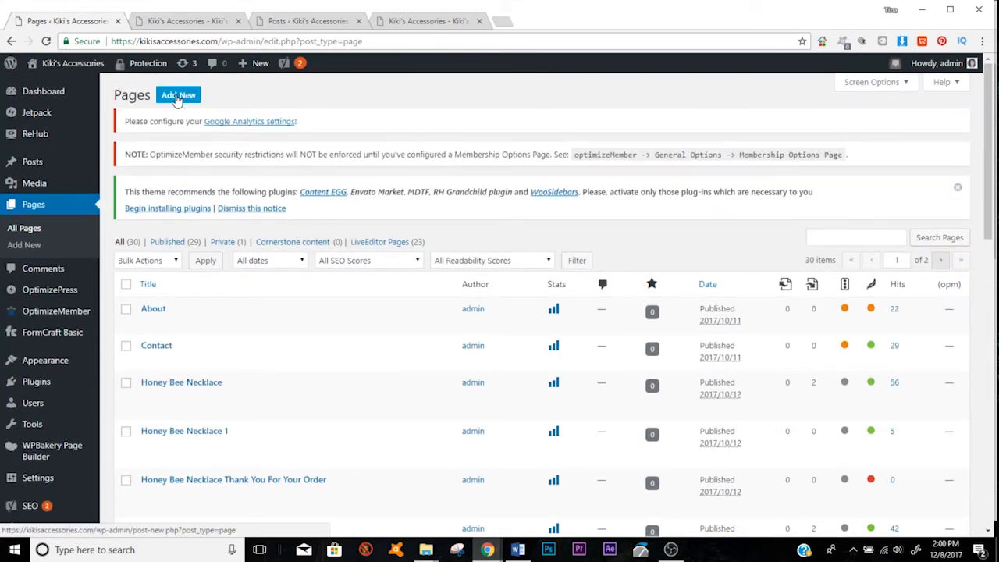
Open the Comments page, highlight the text in the comment list and check the available comment type filters
{"action": "left_click", "coordinate": [41, 273]}
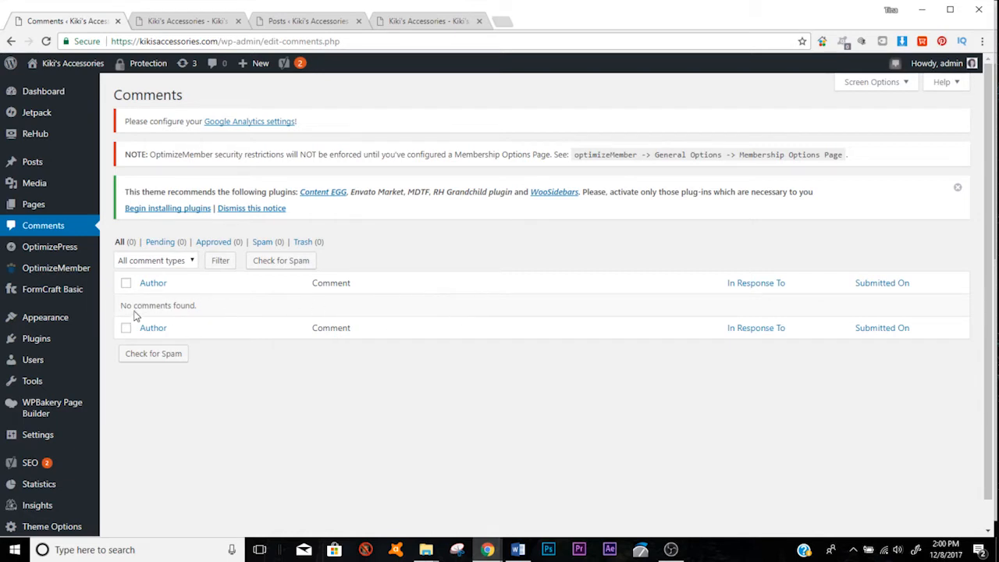
{"action": "left_click_drag", "start_coordinate": [122, 305], "coordinate": [216, 312]}
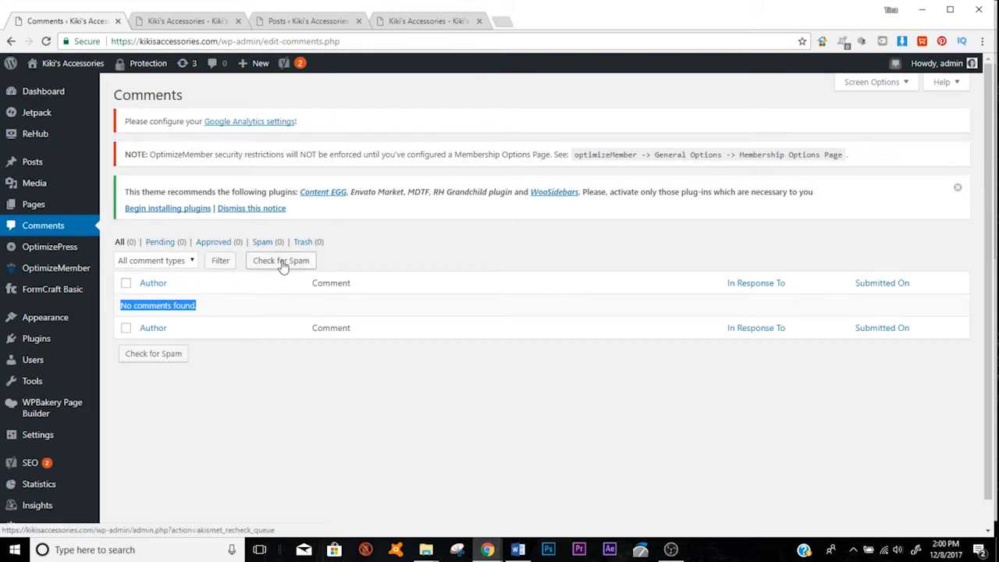
{"action": "left_click", "coordinate": [192, 261]}
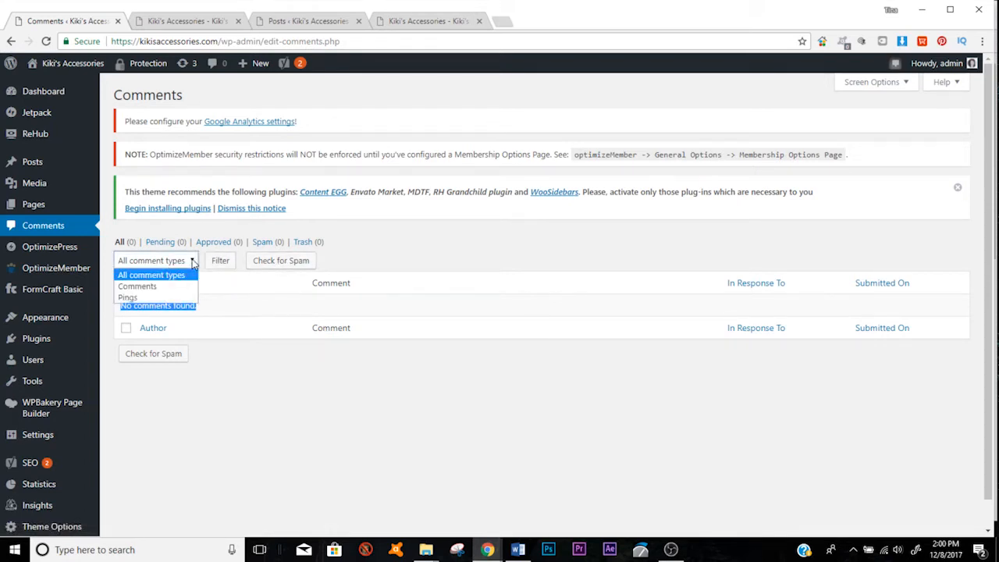
{"action": "left_click", "coordinate": [293, 380]}
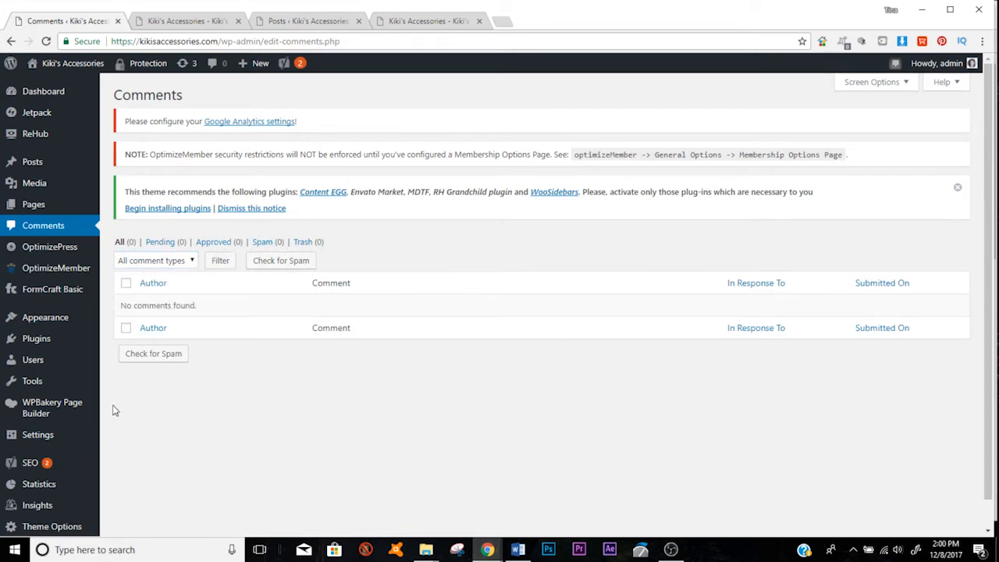
View the installed themes, open the theme Customizer to see its sections, and close it again
{"action": "left_click", "coordinate": [54, 324]}
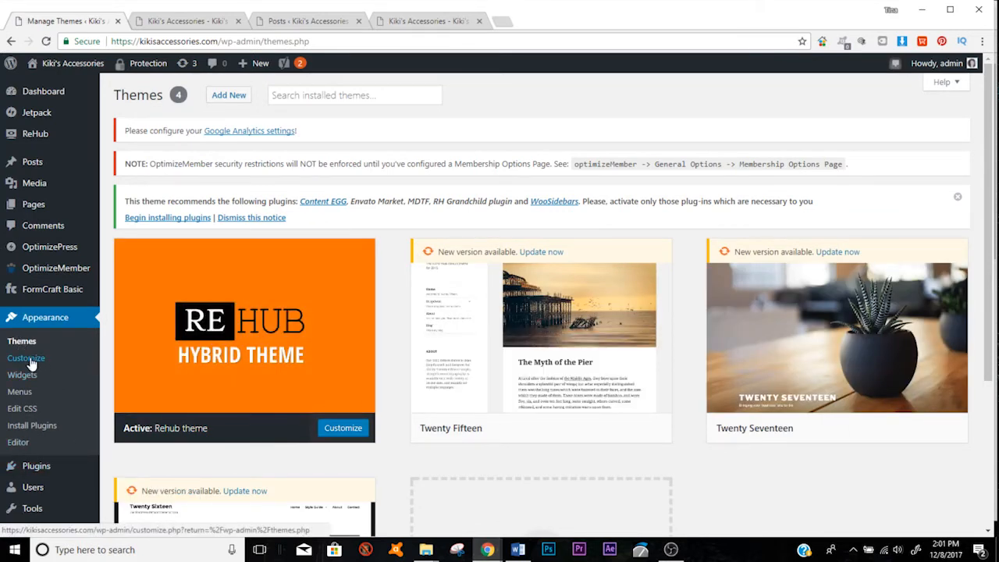
{"action": "left_click", "coordinate": [29, 359]}
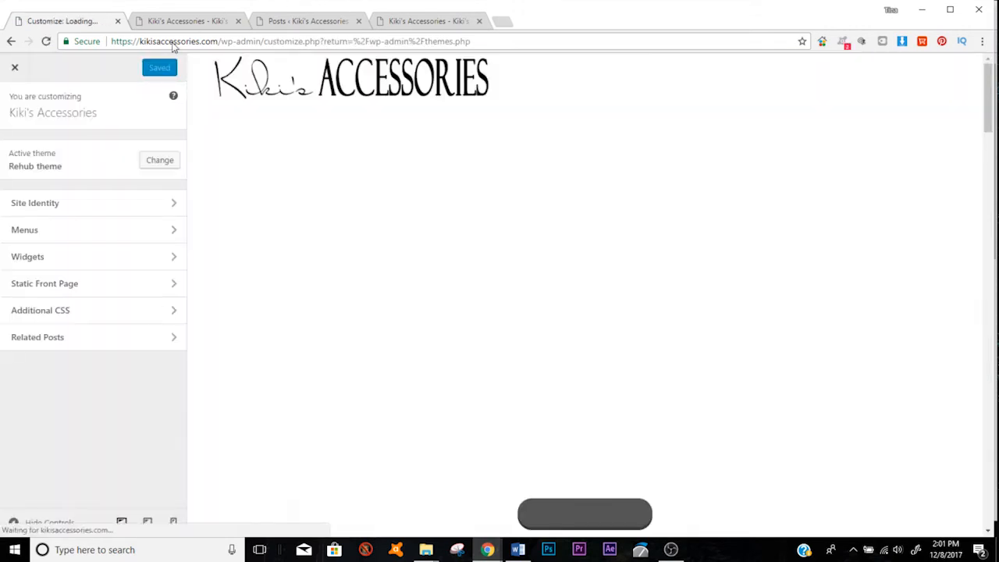
{"action": "left_click", "coordinate": [14, 67]}
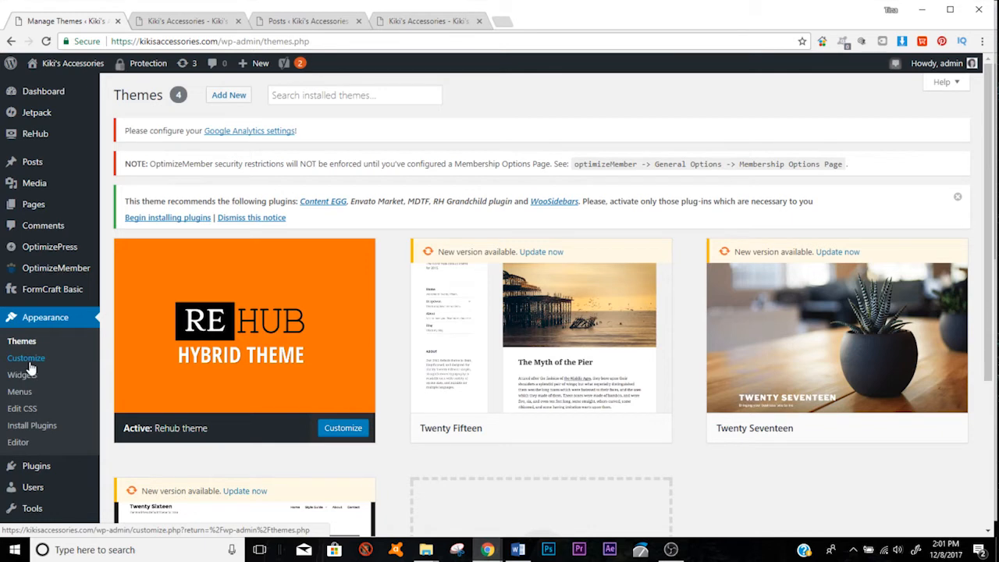
Open the Widgets page and look over the available widgets, the Sidebar Area and the contents of Footer 1
{"action": "left_click", "coordinate": [22, 378]}
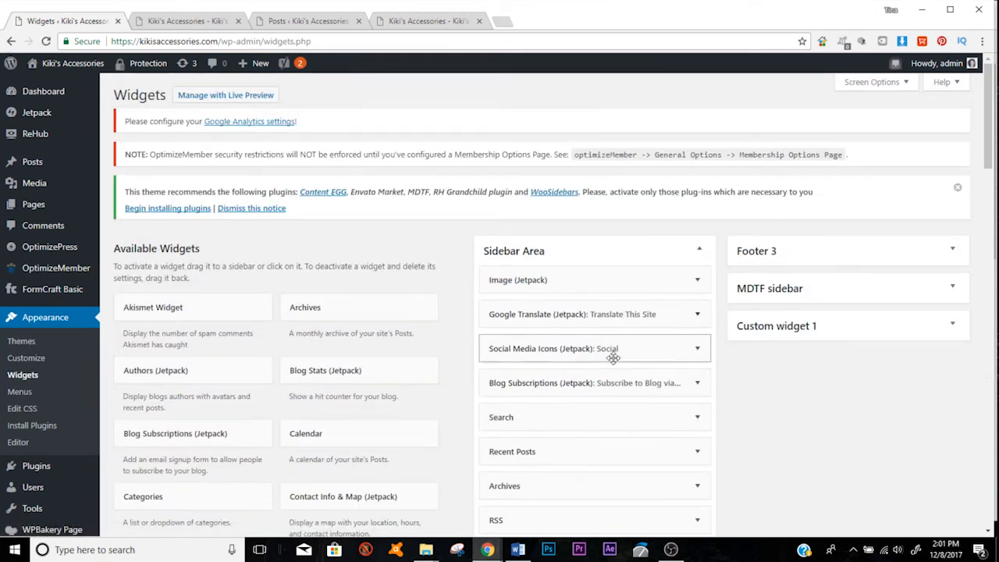
{"action": "scroll", "coordinate": [825, 393], "scroll_direction": "down", "scroll_amount": 3}
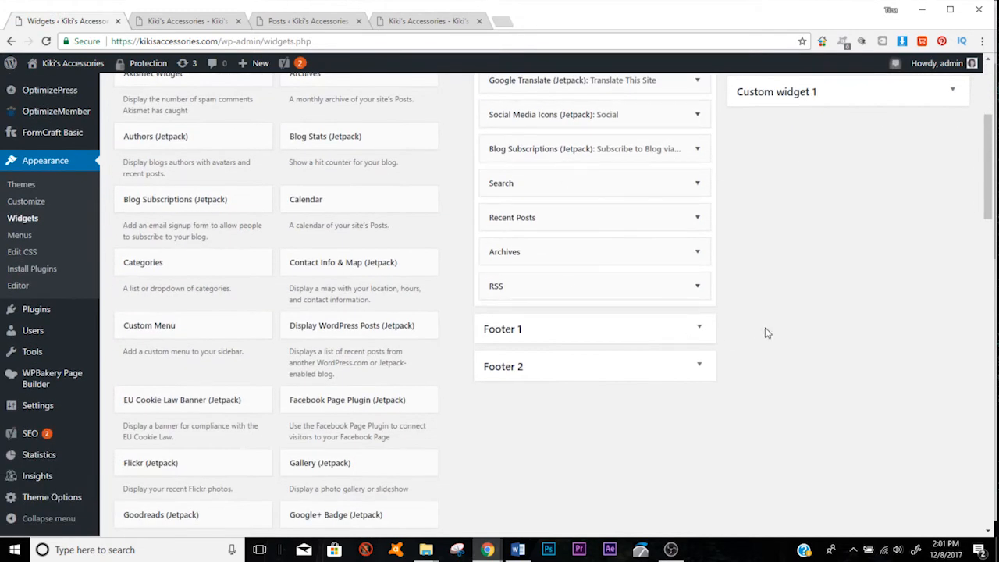
{"action": "scroll", "coordinate": [777, 345], "scroll_direction": "up", "scroll_amount": 2}
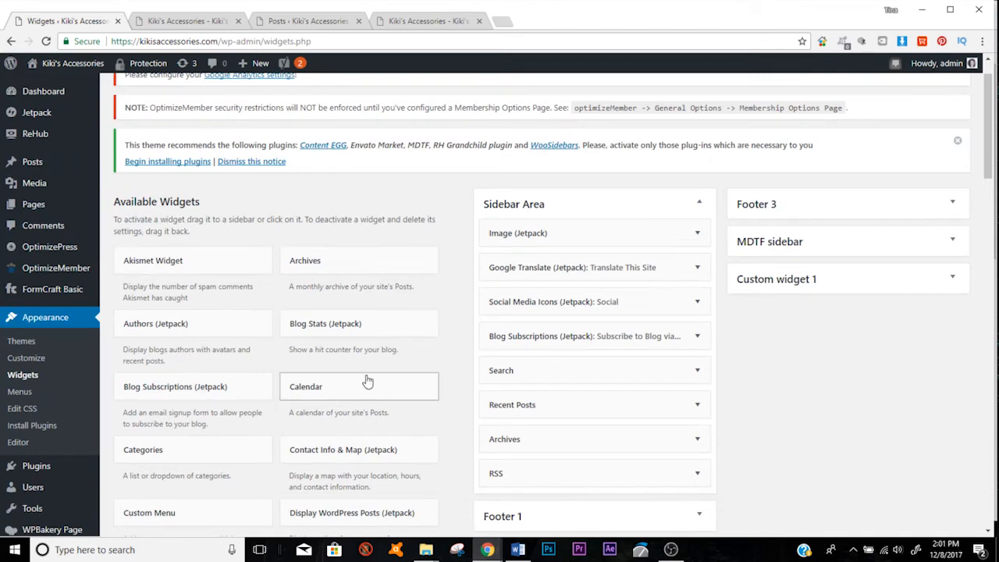
{"action": "scroll", "coordinate": [793, 396], "scroll_direction": "down", "scroll_amount": 2}
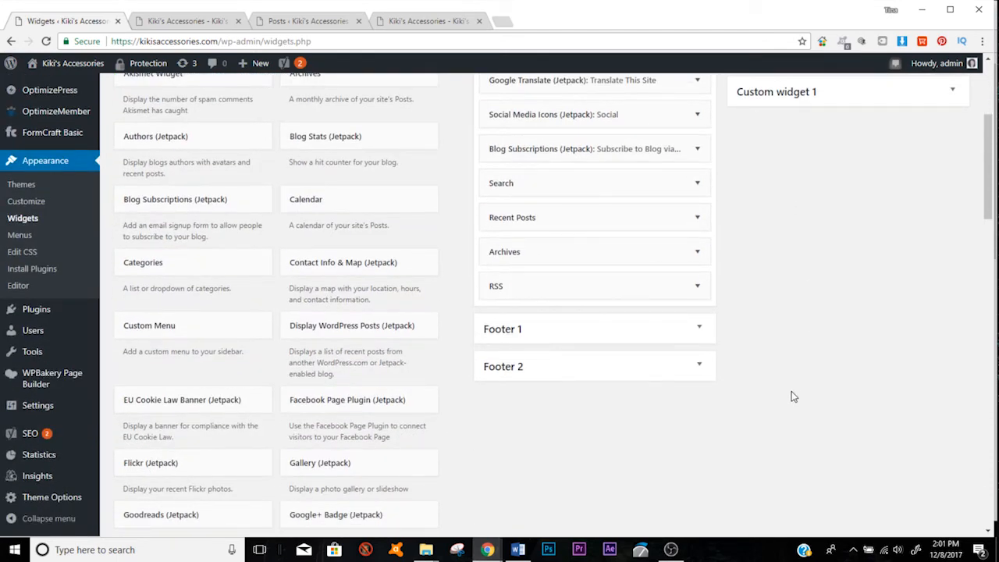
{"action": "left_click", "coordinate": [684, 337]}
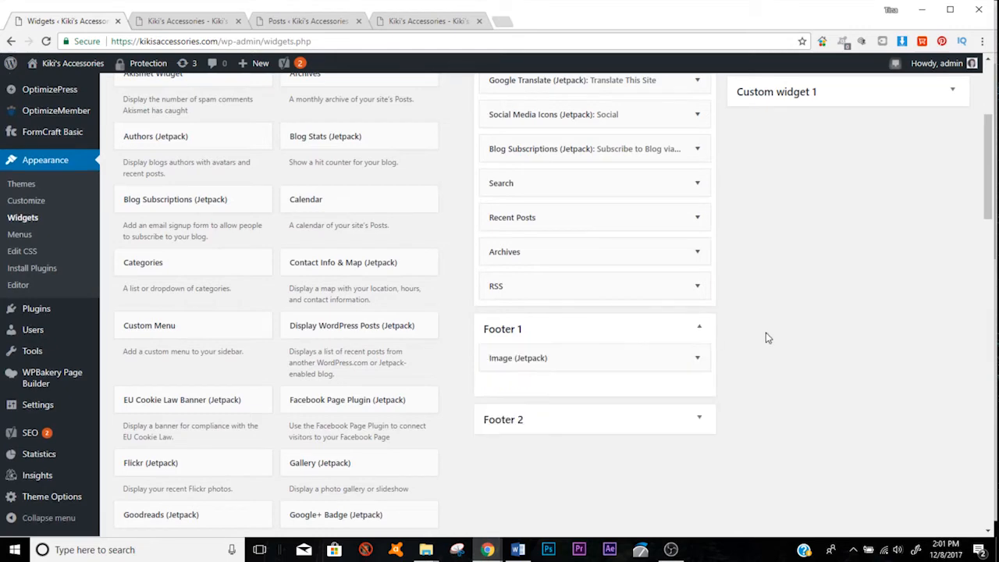
{"action": "left_click", "coordinate": [698, 327]}
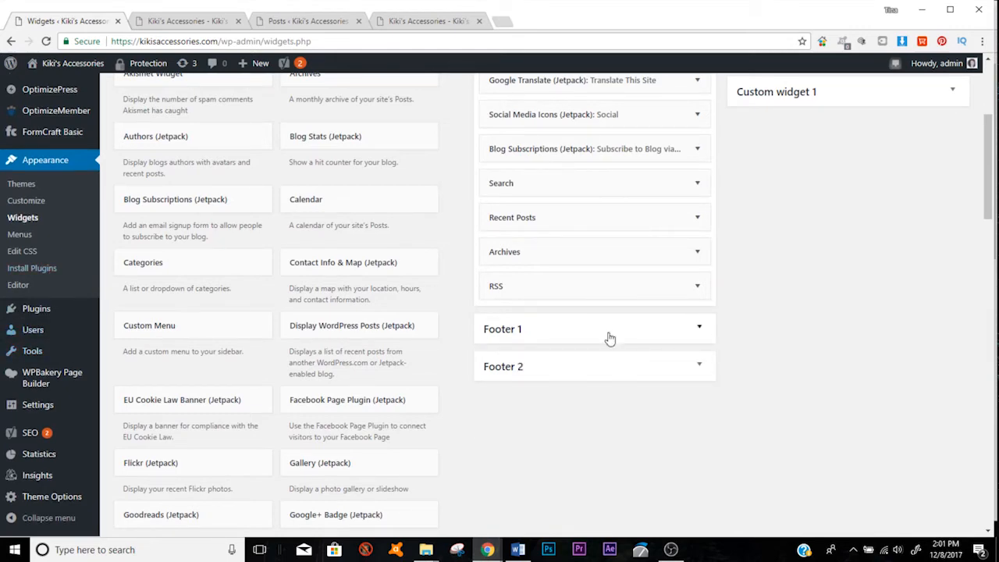
{"action": "scroll", "coordinate": [745, 387], "scroll_direction": "up", "scroll_amount": 2}
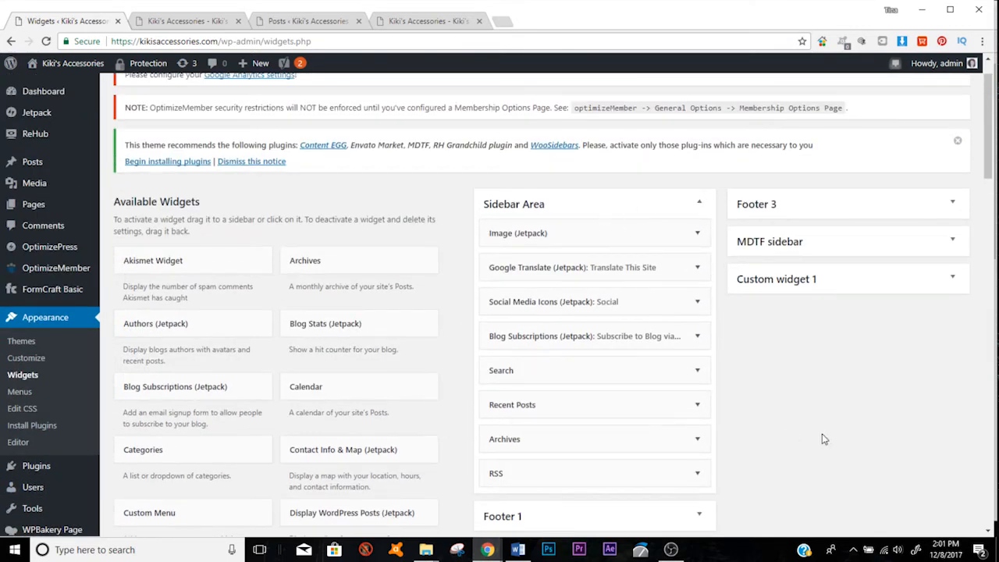
Open the Menus page and examine the Main Menu's structure, display settings and the pages that can be added
{"action": "left_click", "coordinate": [19, 390]}
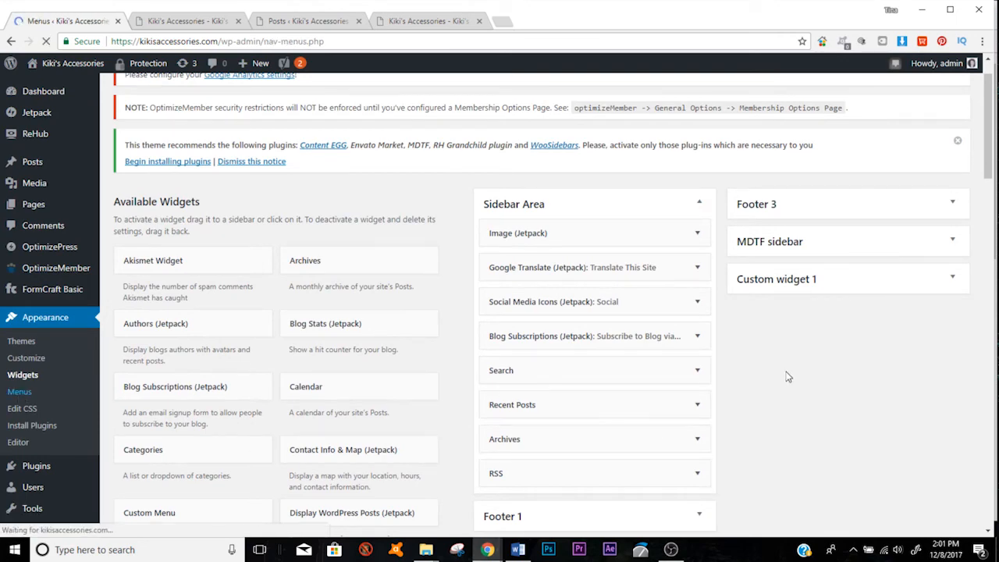
{"action": "scroll", "coordinate": [530, 270], "scroll_direction": "down", "scroll_amount": 3}
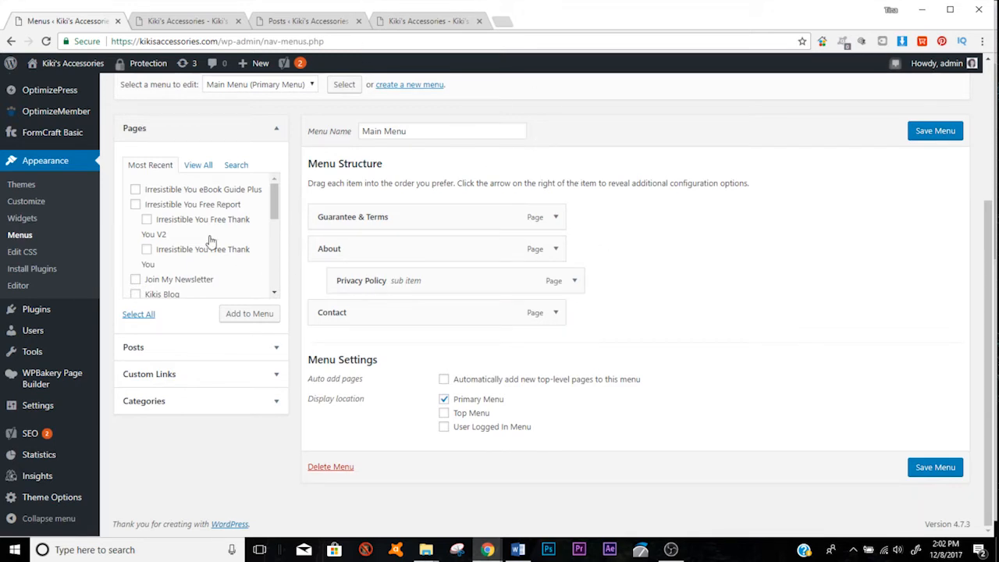
Open the Additional CSS editor, look over the site preview and highlight the help text in the code comment
{"action": "left_click", "coordinate": [35, 252]}
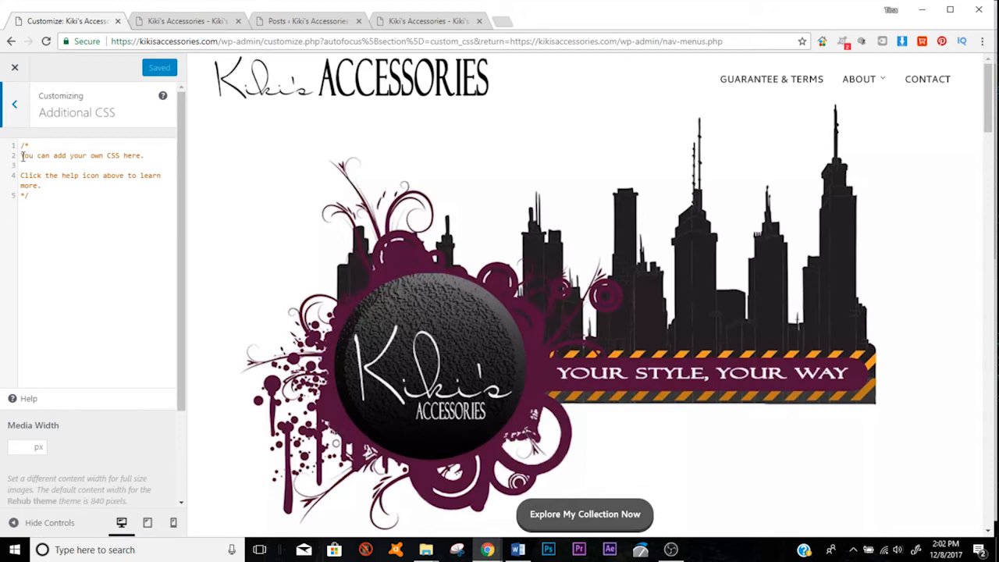
{"action": "scroll", "coordinate": [526, 235], "scroll_direction": "down", "scroll_amount": 5}
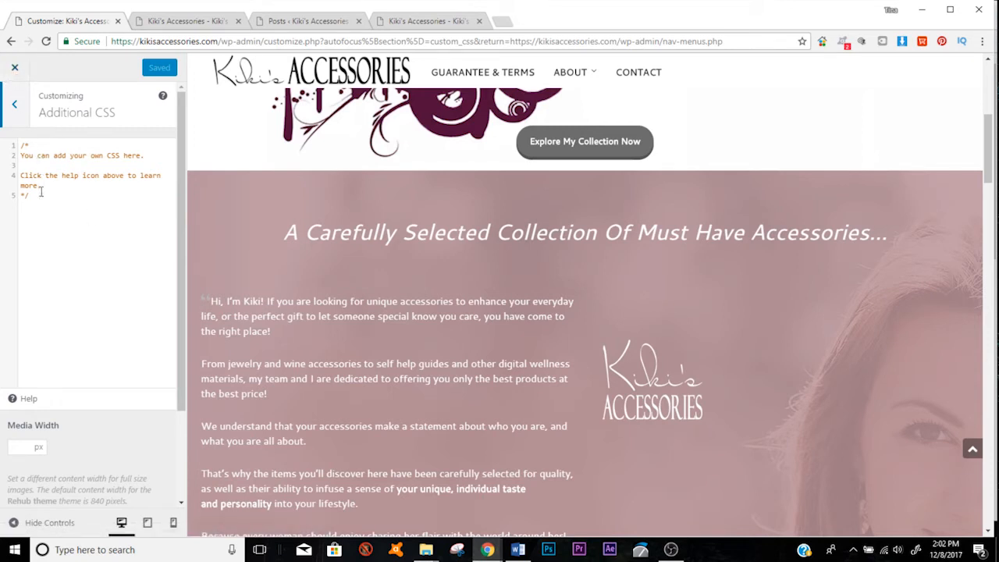
{"action": "left_click_drag", "start_coordinate": [22, 166], "coordinate": [56, 193]}
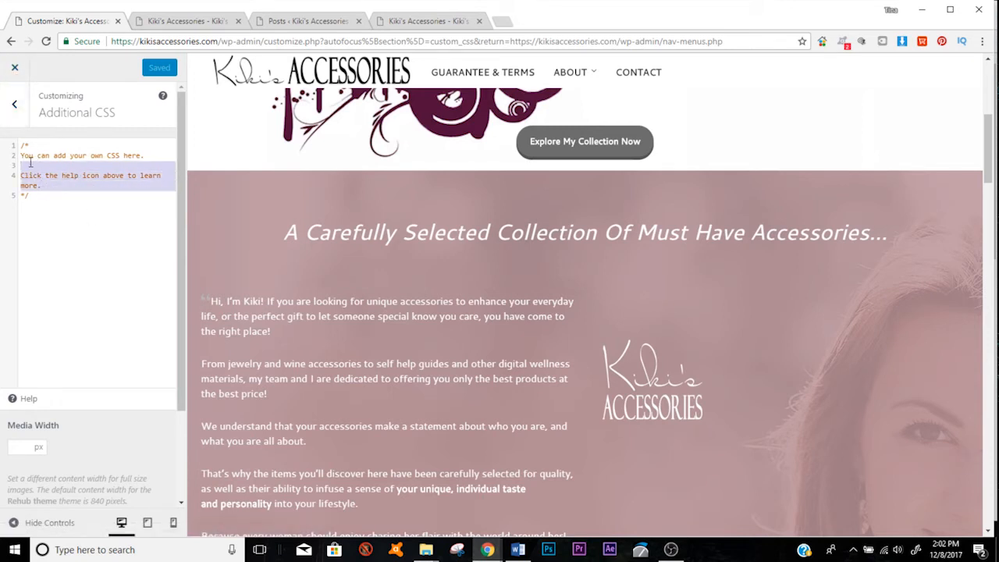
Highlight the Additional CSS comment text, close the Customizer and view the Install Required Plugins page
{"action": "left_click_drag", "start_coordinate": [21, 155], "coordinate": [46, 185]}
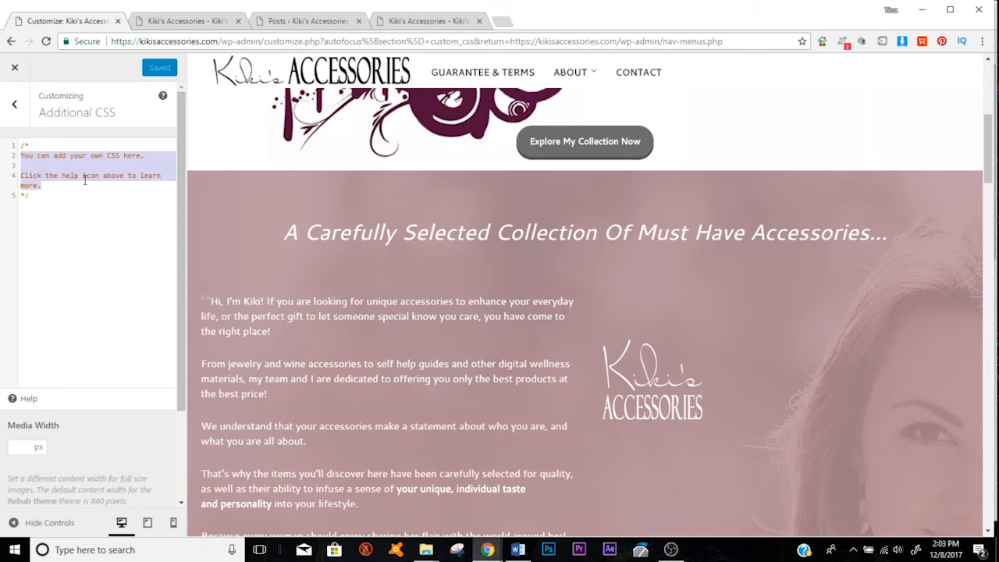
{"action": "left_click", "coordinate": [15, 71]}
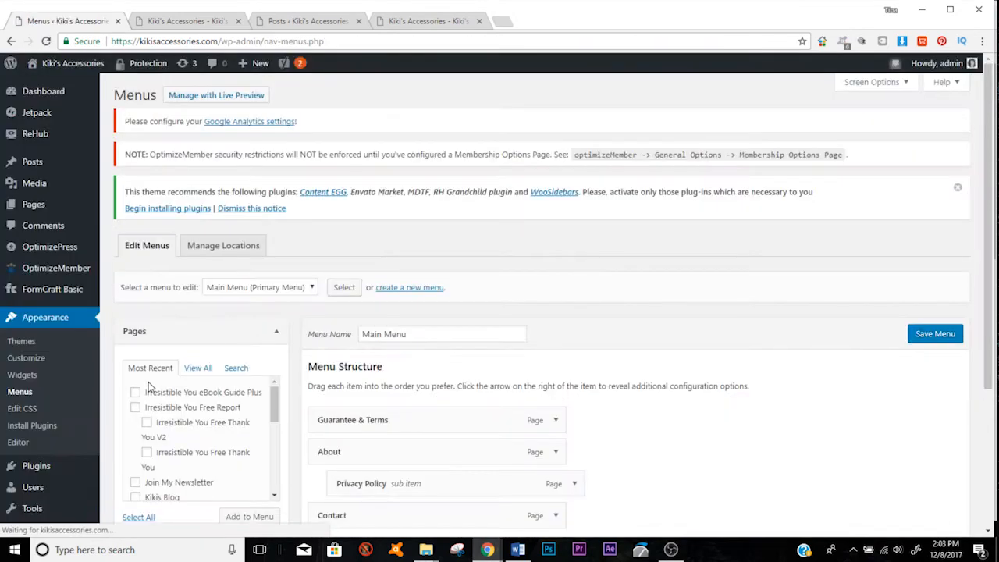
{"action": "left_click", "coordinate": [19, 432]}
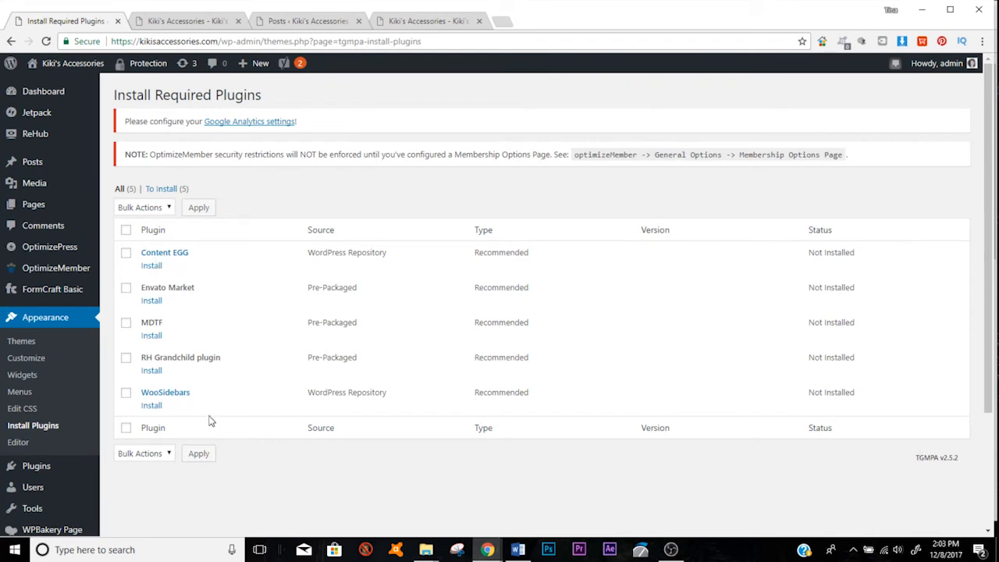
Open the theme Editor, look over the Rehub theme's stylesheet and highlight the "Stylesheet (style.css)" heading
{"action": "left_click", "coordinate": [19, 442]}
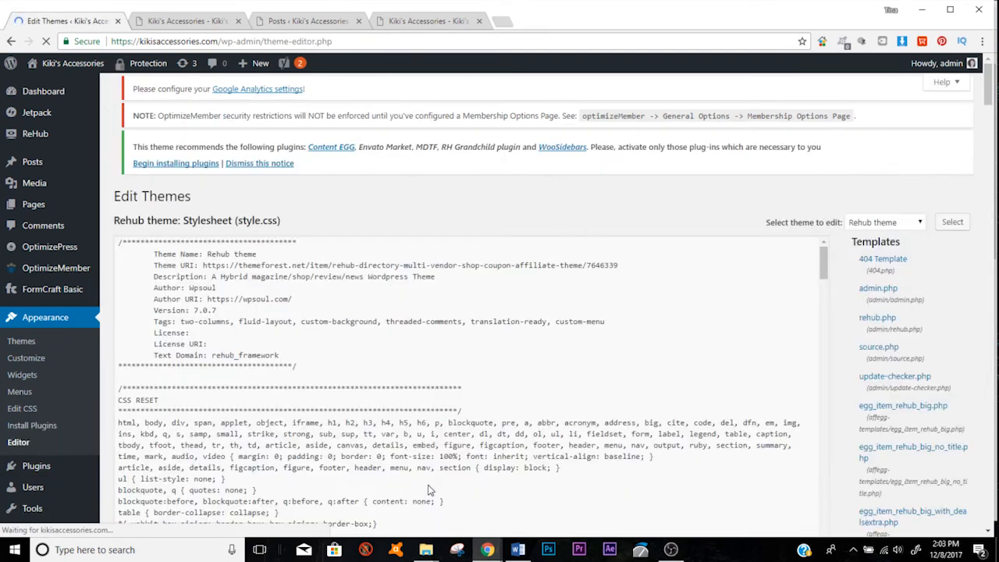
{"action": "scroll", "coordinate": [628, 247], "scroll_direction": "down", "scroll_amount": 3}
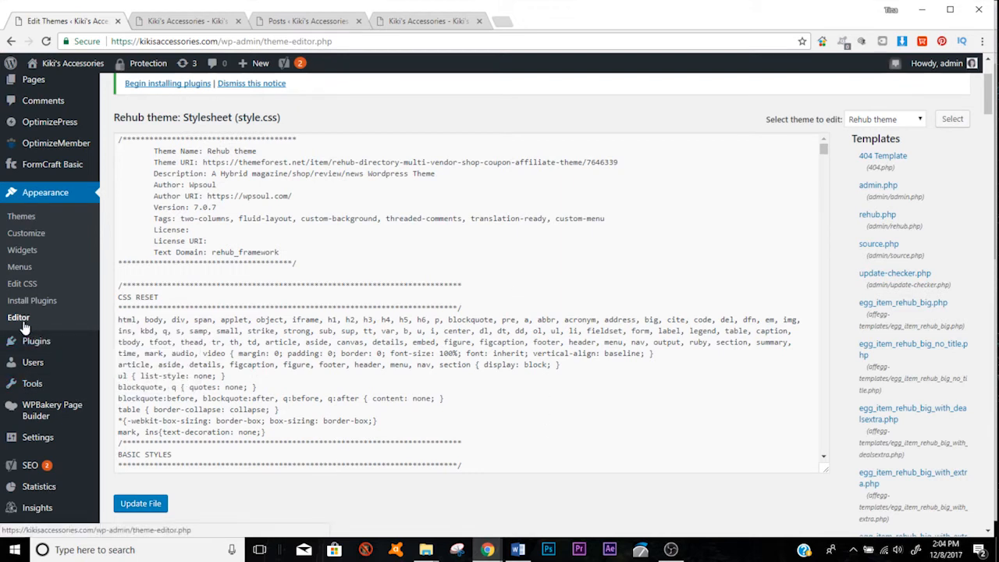
{"action": "left_click_drag", "start_coordinate": [291, 114], "coordinate": [175, 112]}
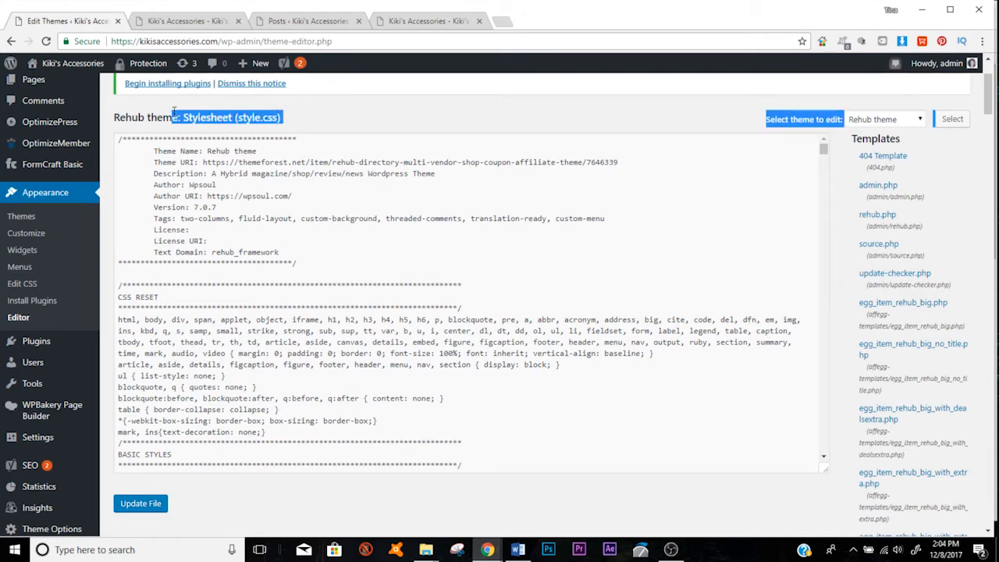
{"action": "left_click", "coordinate": [385, 137]}
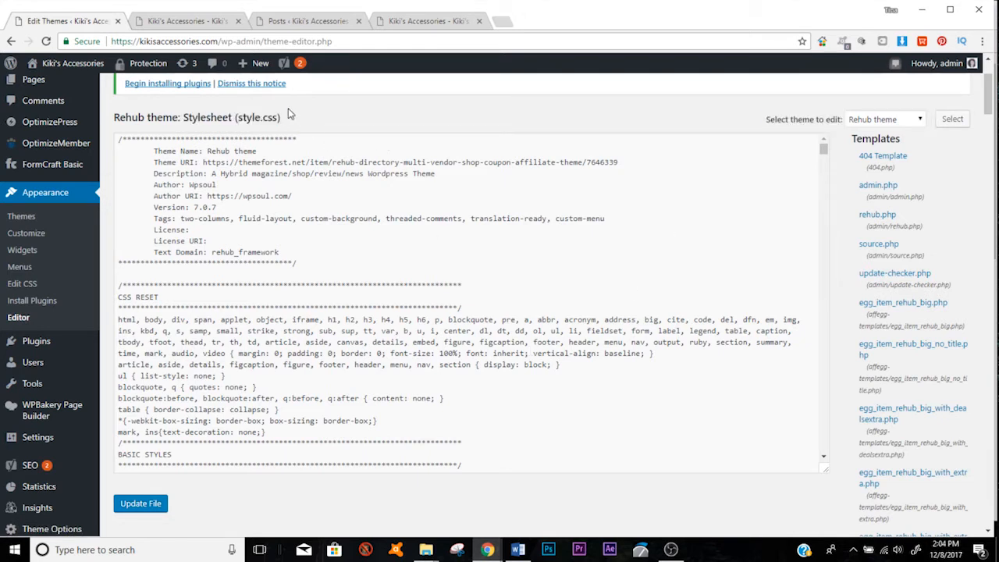
{"action": "left_click_drag", "start_coordinate": [185, 117], "coordinate": [299, 122]}
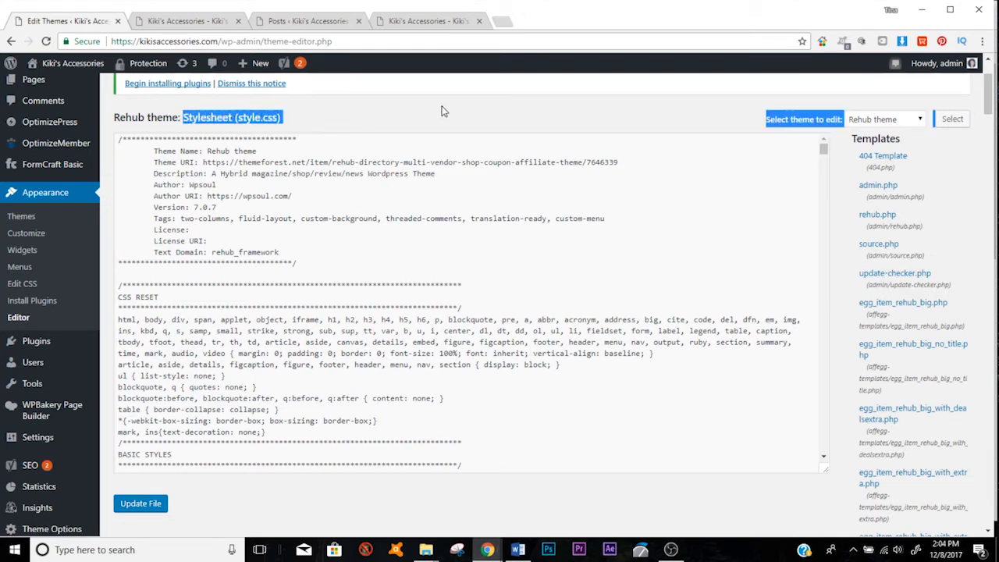
{"action": "left_click", "coordinate": [692, 306]}
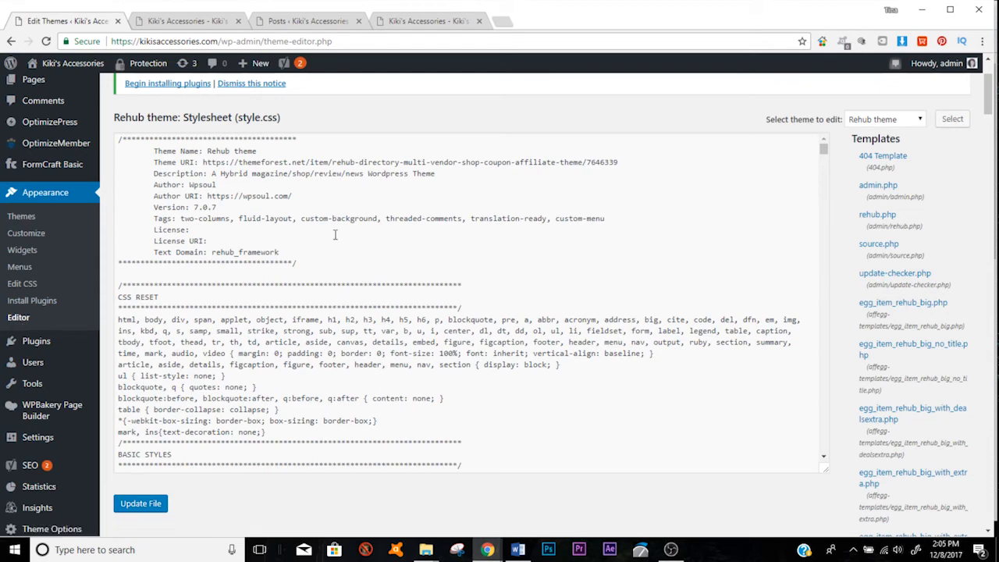
Open the Installed Plugins page and look through the whole list from Akismet Anti-Spam to Yoast SEO
{"action": "mouse_move", "coordinate": [47, 352]}
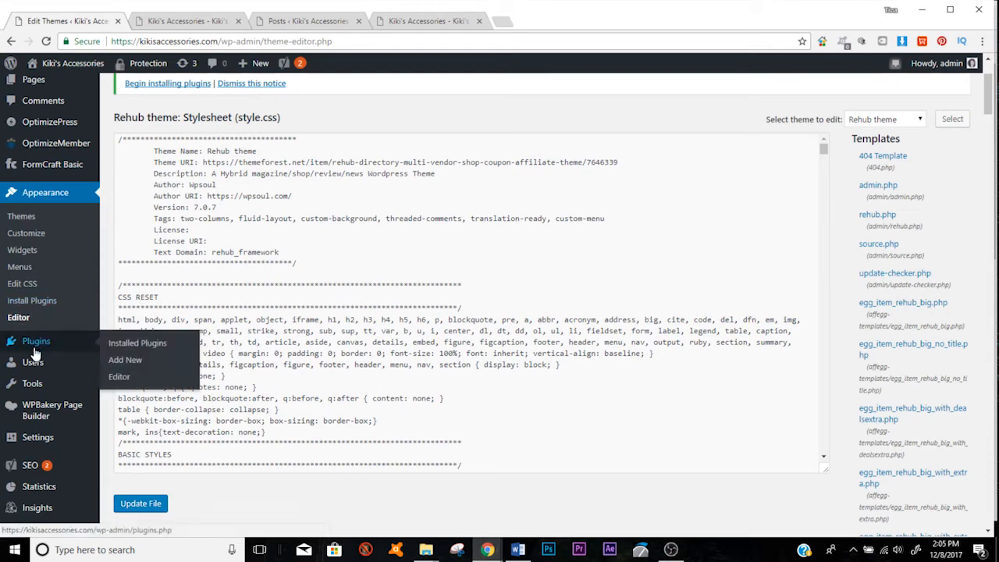
{"action": "scroll", "coordinate": [51, 353], "scroll_direction": "up", "scroll_amount": 1}
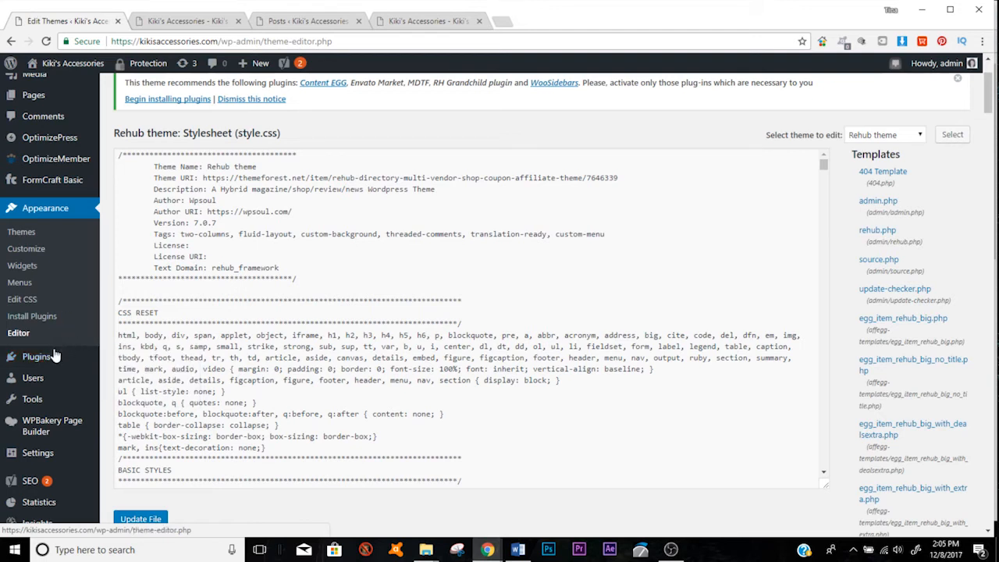
{"action": "left_click", "coordinate": [36, 363]}
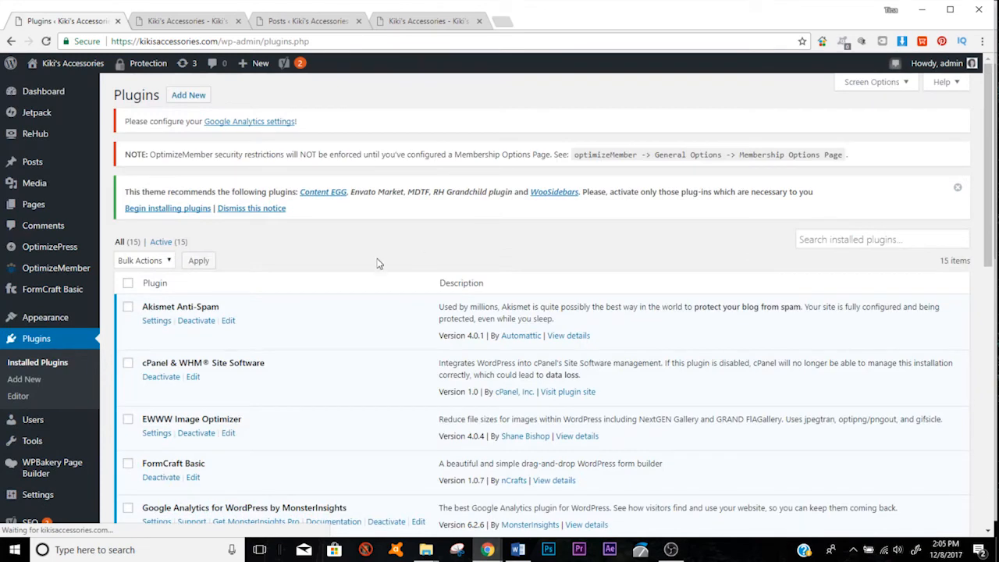
{"action": "scroll", "coordinate": [363, 237], "scroll_direction": "down", "scroll_amount": 2}
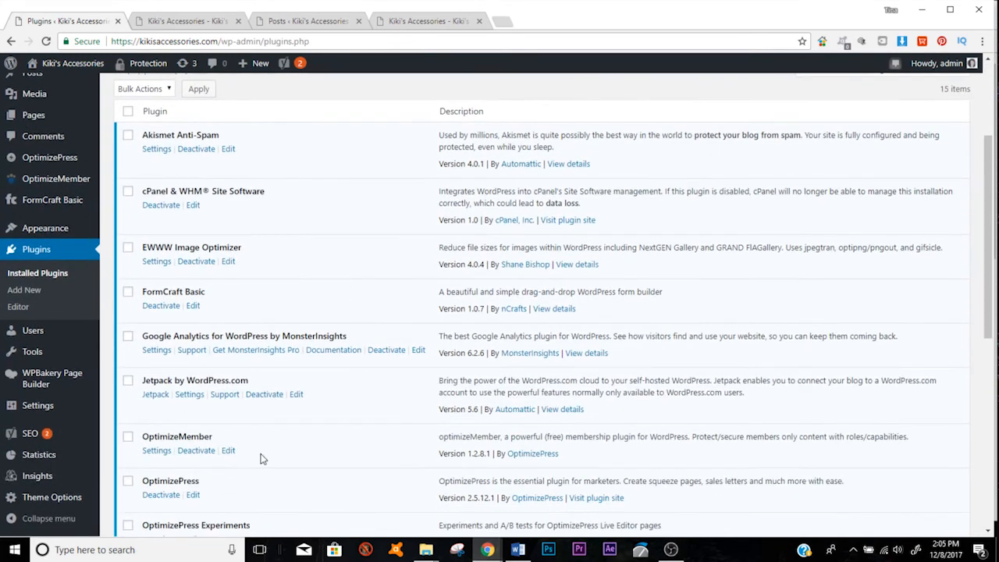
{"action": "scroll", "coordinate": [312, 305], "scroll_direction": "up", "scroll_amount": 2}
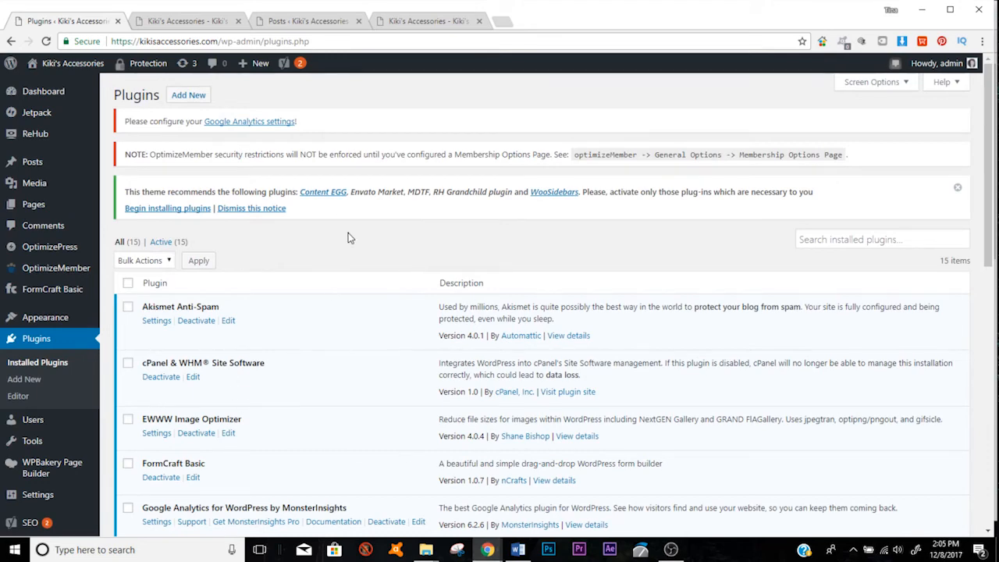
{"action": "scroll", "coordinate": [347, 248], "scroll_direction": "down", "scroll_amount": 2}
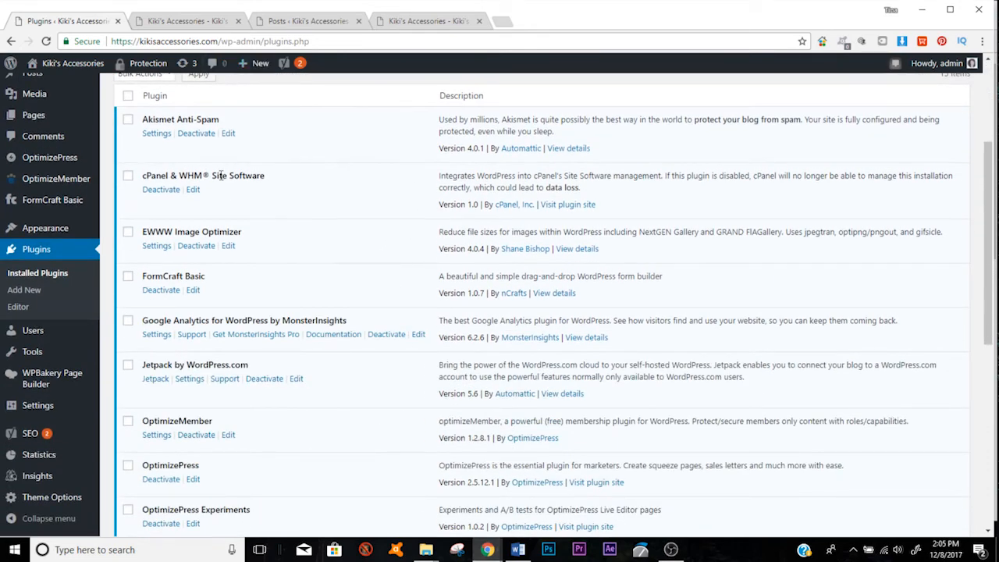
{"action": "scroll", "coordinate": [292, 249], "scroll_direction": "up", "scroll_amount": 2}
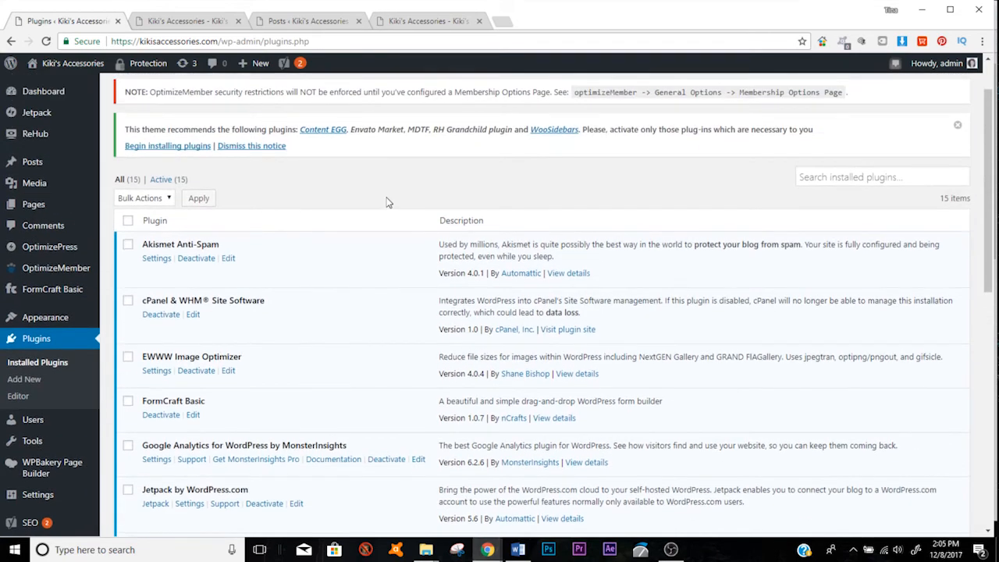
{"action": "scroll", "coordinate": [334, 366], "scroll_direction": "down", "scroll_amount": 5}
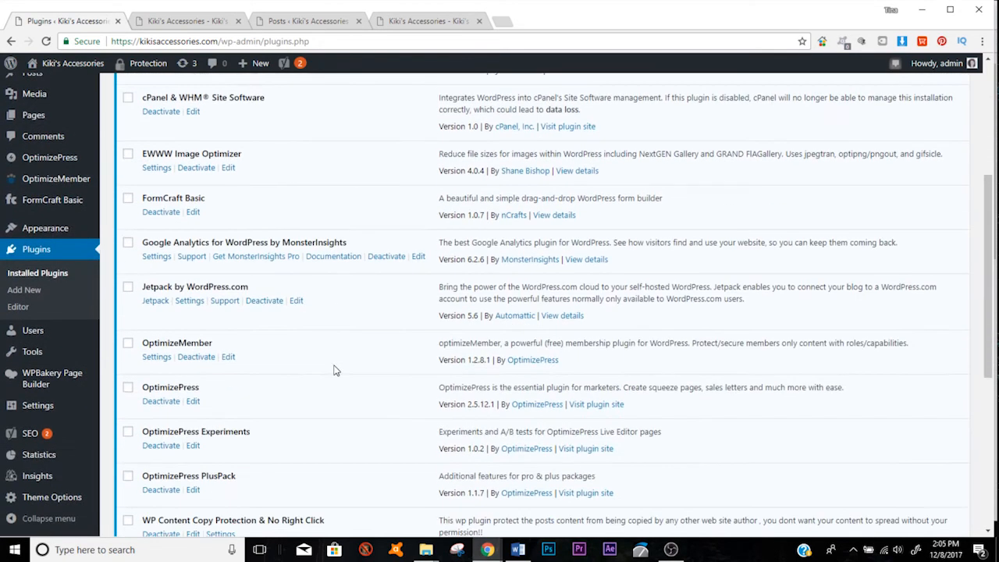
{"action": "scroll", "coordinate": [339, 370], "scroll_direction": "down", "scroll_amount": 2}
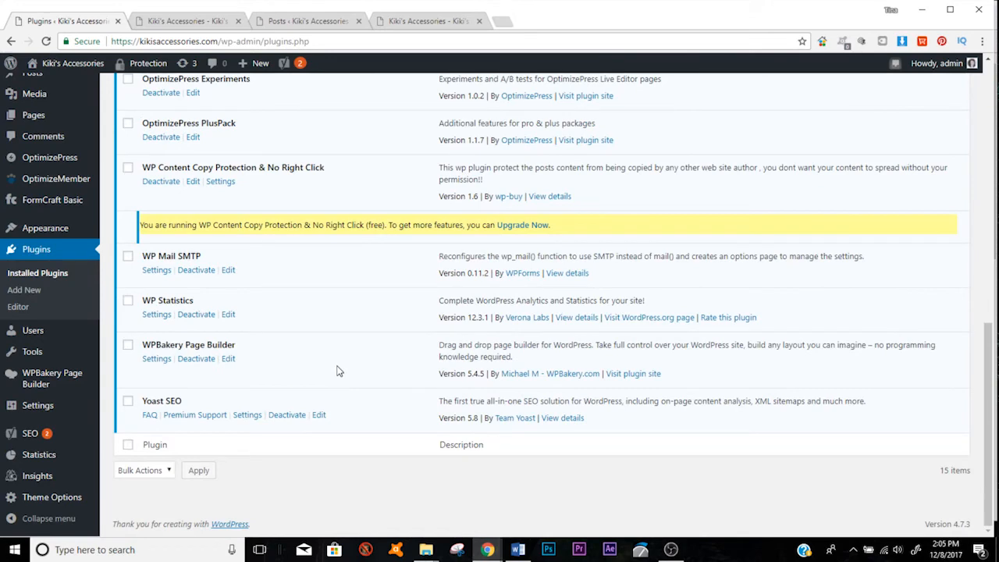
{"action": "scroll", "coordinate": [435, 252], "scroll_direction": "up", "scroll_amount": 8}
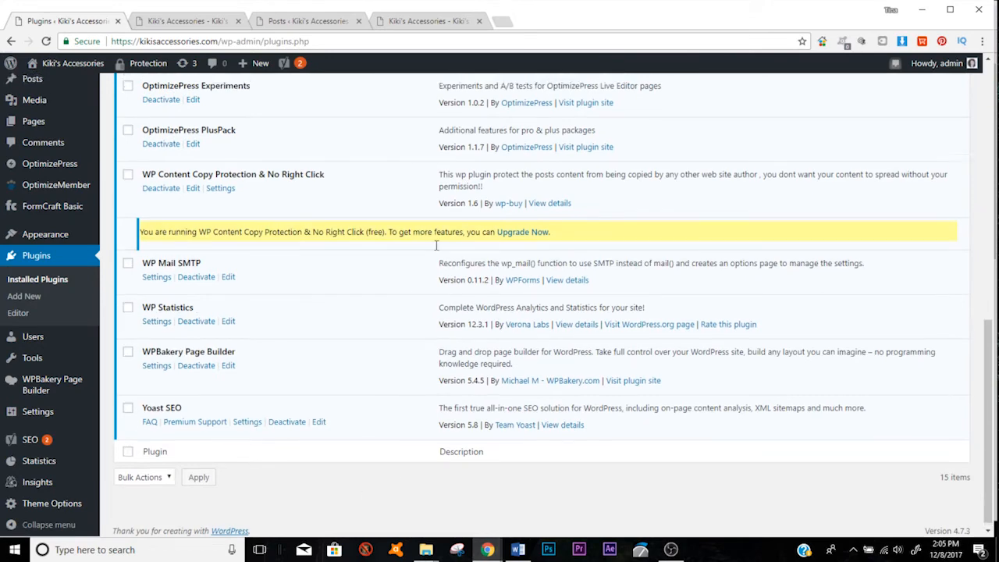
{"action": "scroll", "coordinate": [418, 275], "scroll_direction": "up", "scroll_amount": 1}
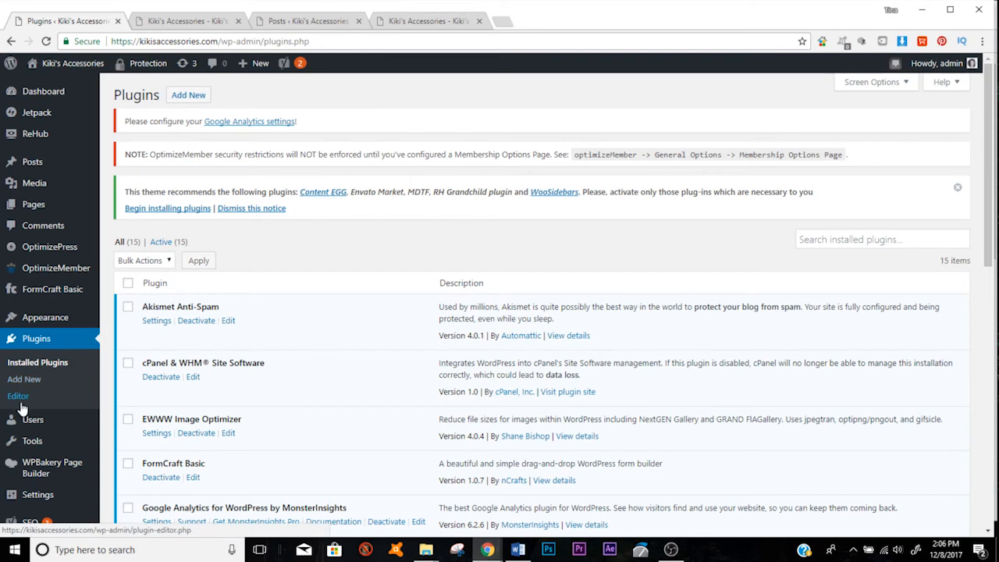
Open the plugin Editor and read through the akismet/akismet.php code to its end
{"action": "scroll", "coordinate": [282, 256], "scroll_direction": "down", "scroll_amount": 3}
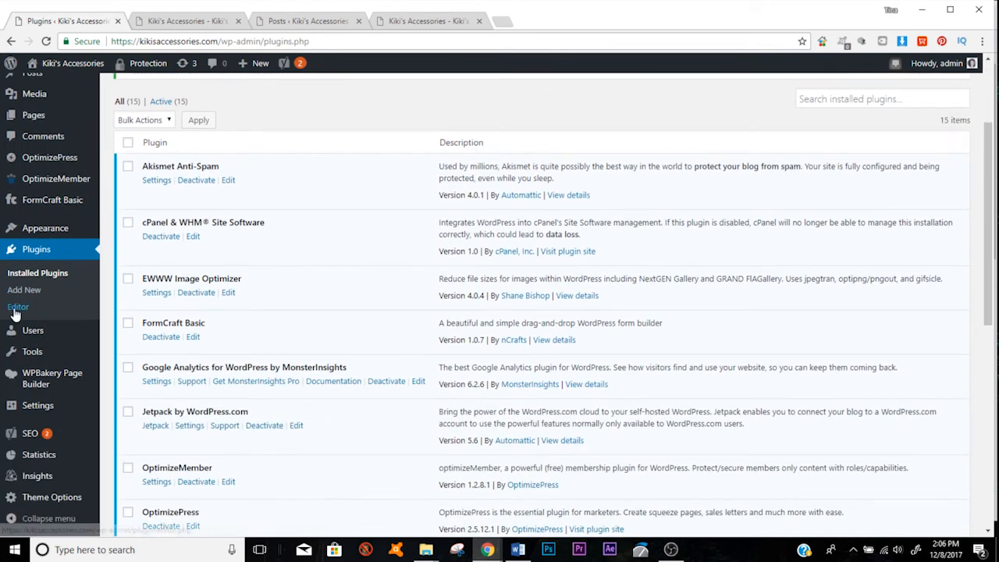
{"action": "left_click", "coordinate": [16, 309]}
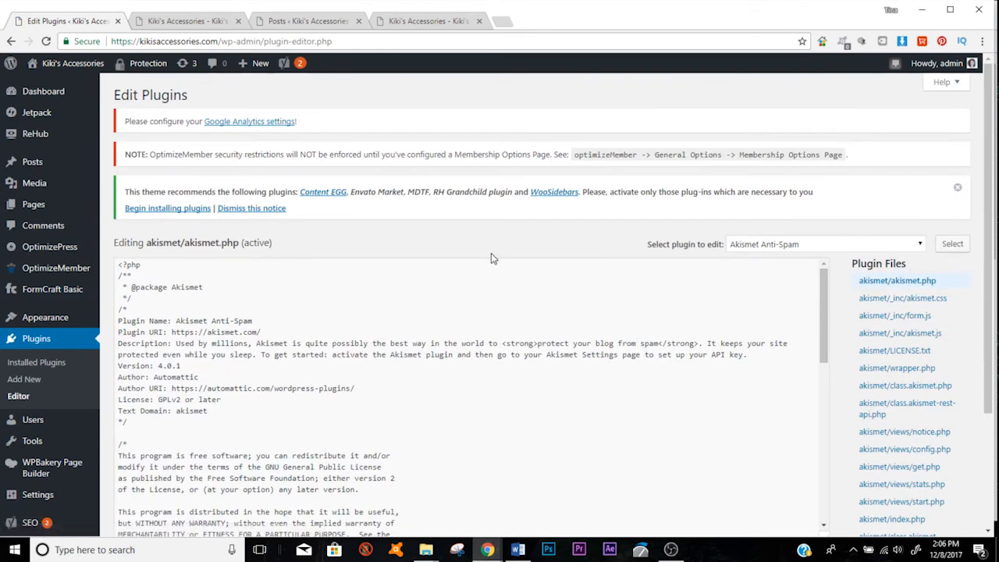
{"action": "scroll", "coordinate": [488, 297], "scroll_direction": "down", "scroll_amount": 3}
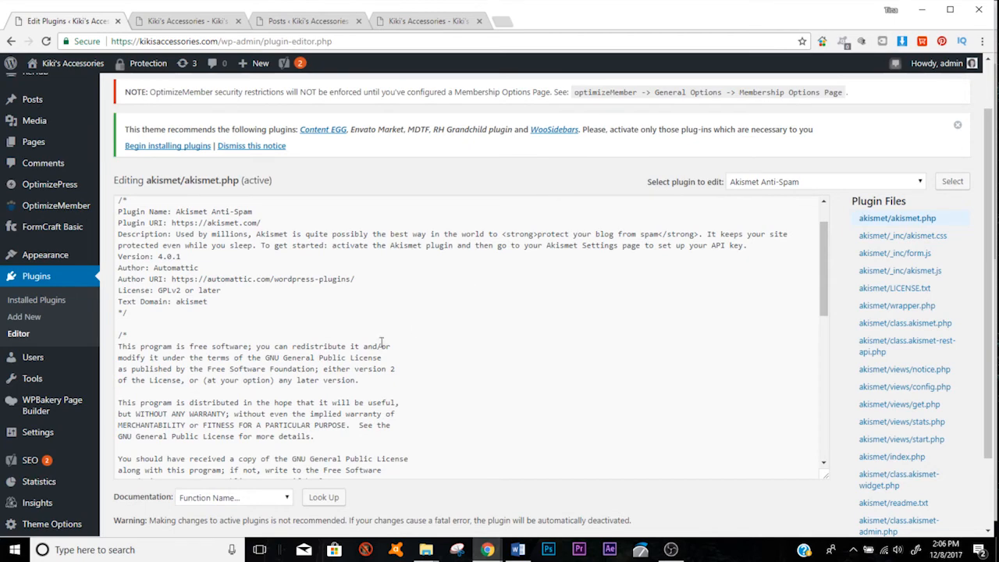
{"action": "scroll", "coordinate": [386, 333], "scroll_direction": "down", "scroll_amount": 10}
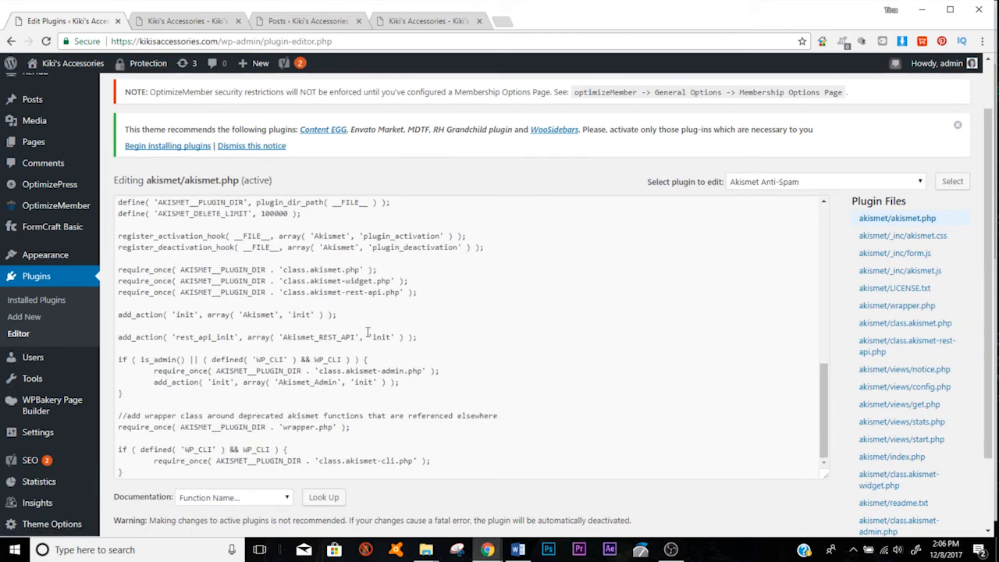
Open the All Users page and look over the registered users and their roles
{"action": "mouse_move", "coordinate": [49, 363]}
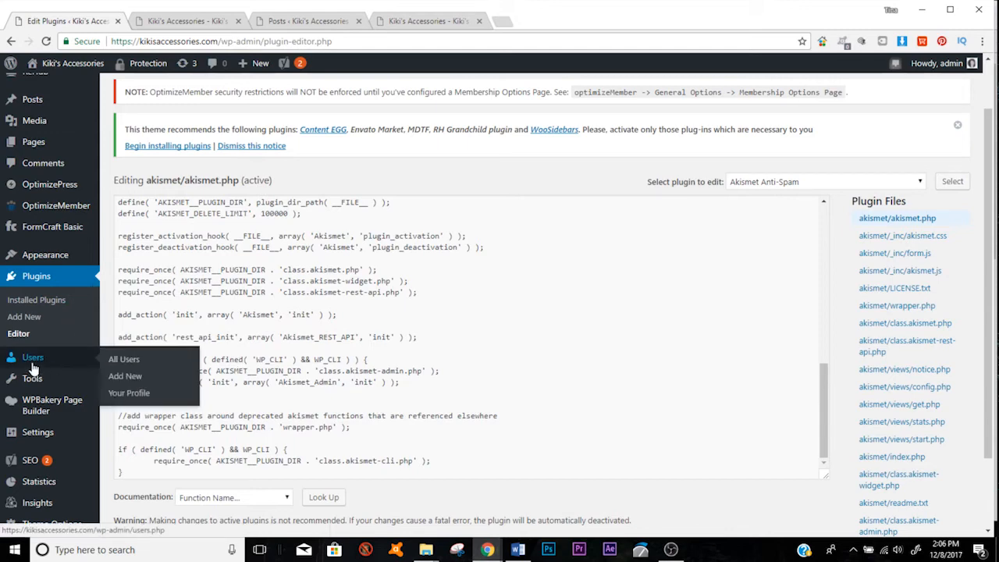
{"action": "left_click", "coordinate": [33, 360]}
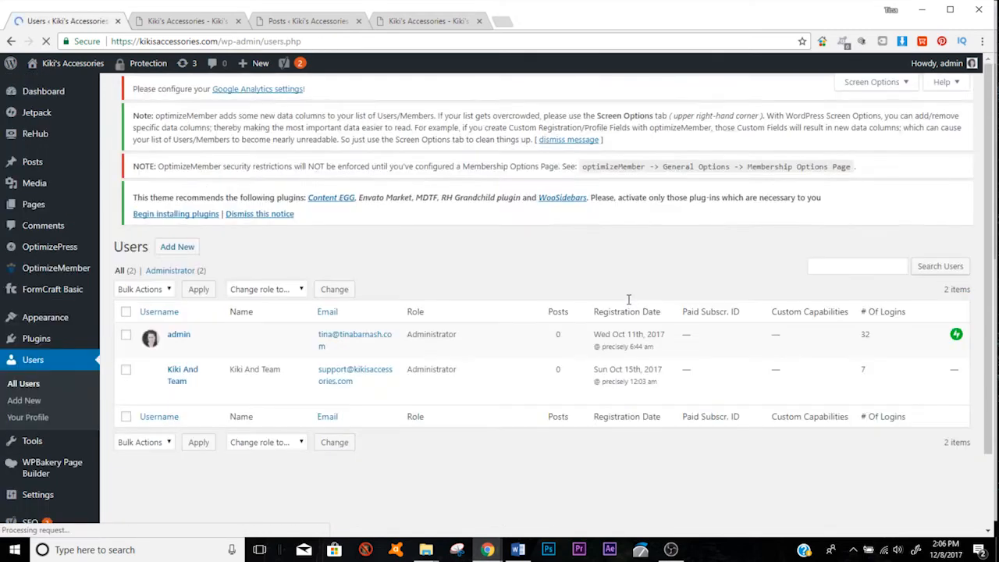
{"action": "scroll", "coordinate": [680, 156], "scroll_direction": "down", "scroll_amount": 2}
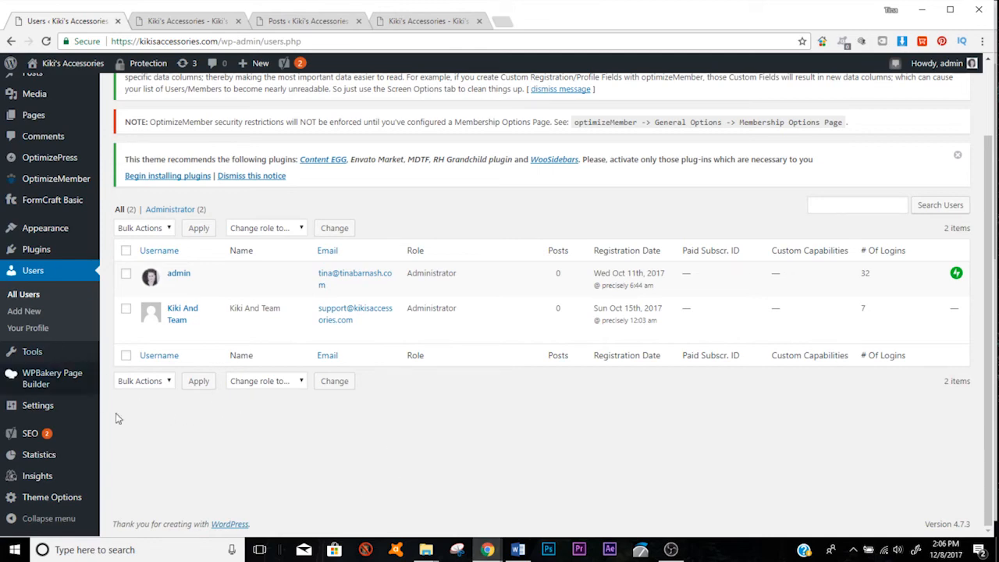
Open Your Profile and review its settings, from Personal Options and Contact Info down to the Yoast SEO settings
{"action": "left_click", "coordinate": [31, 328]}
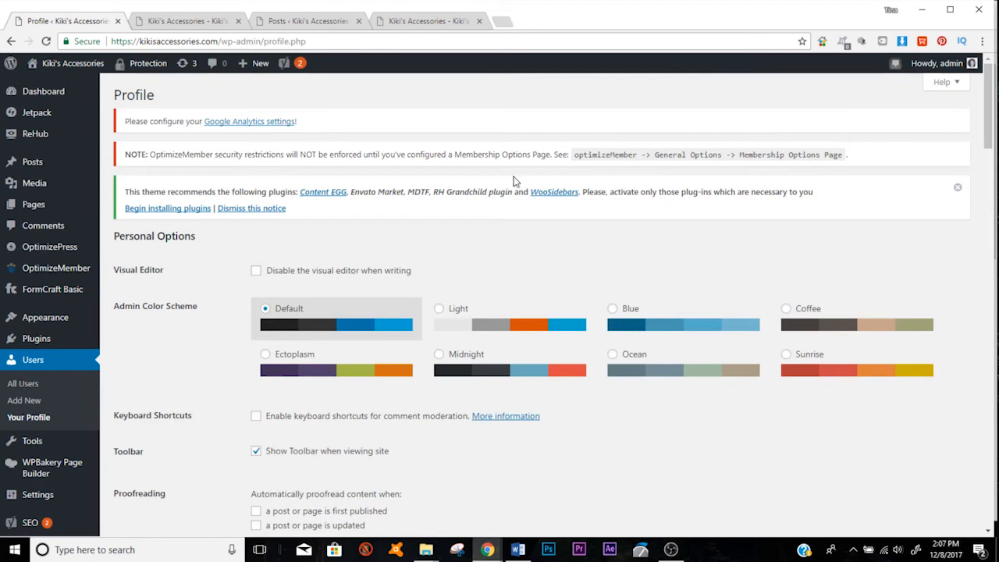
{"action": "scroll", "coordinate": [513, 181], "scroll_direction": "down", "scroll_amount": 2}
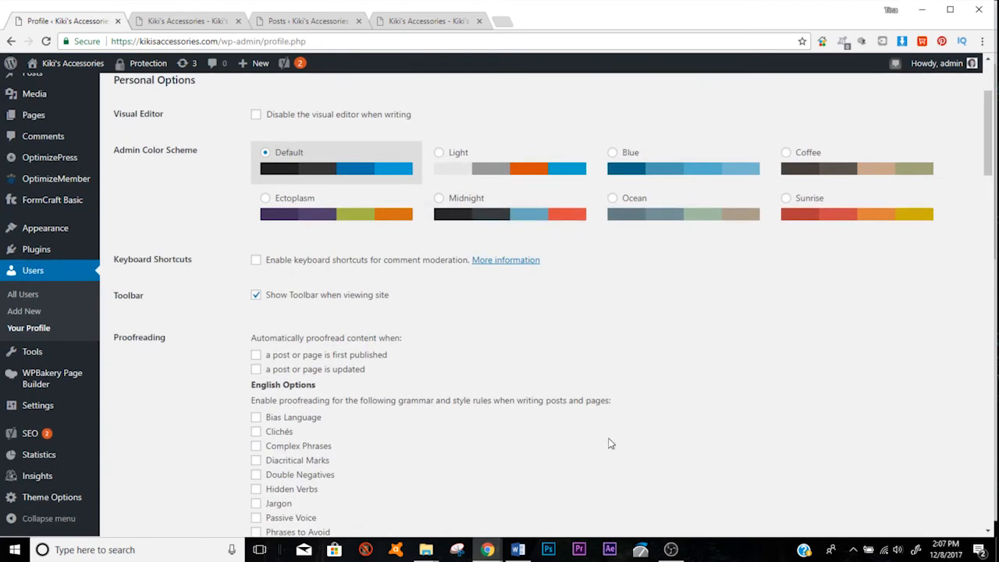
{"action": "scroll", "coordinate": [474, 317], "scroll_direction": "down", "scroll_amount": 8}
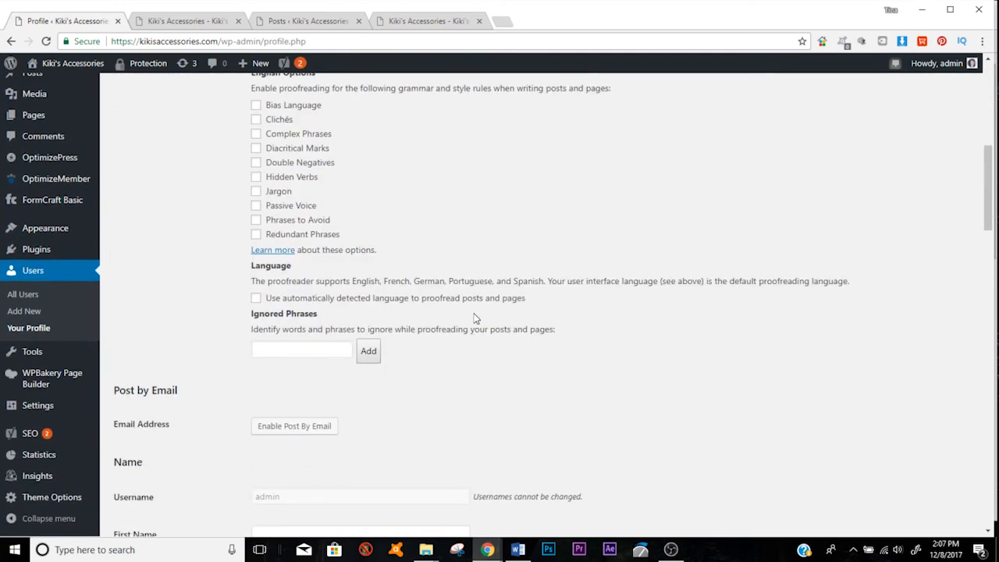
{"action": "scroll", "coordinate": [475, 317], "scroll_direction": "down", "scroll_amount": 4}
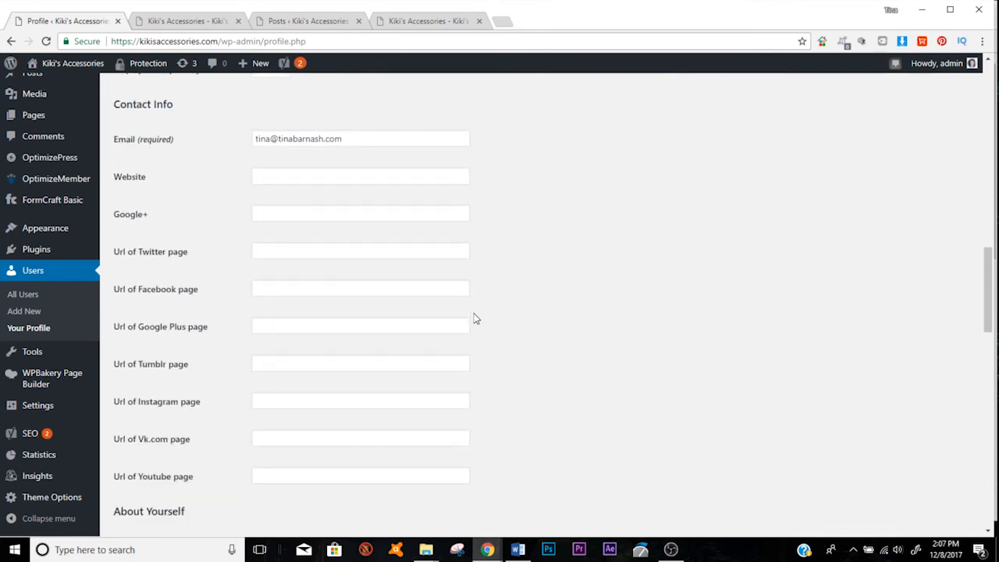
{"action": "scroll", "coordinate": [474, 318], "scroll_direction": "down", "scroll_amount": 9}
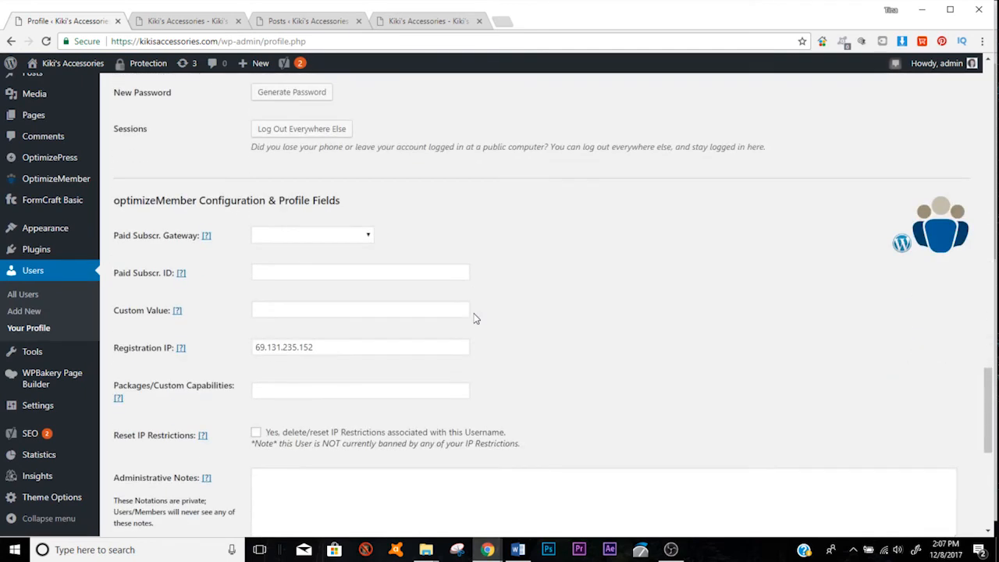
{"action": "scroll", "coordinate": [474, 318], "scroll_direction": "down", "scroll_amount": 6}
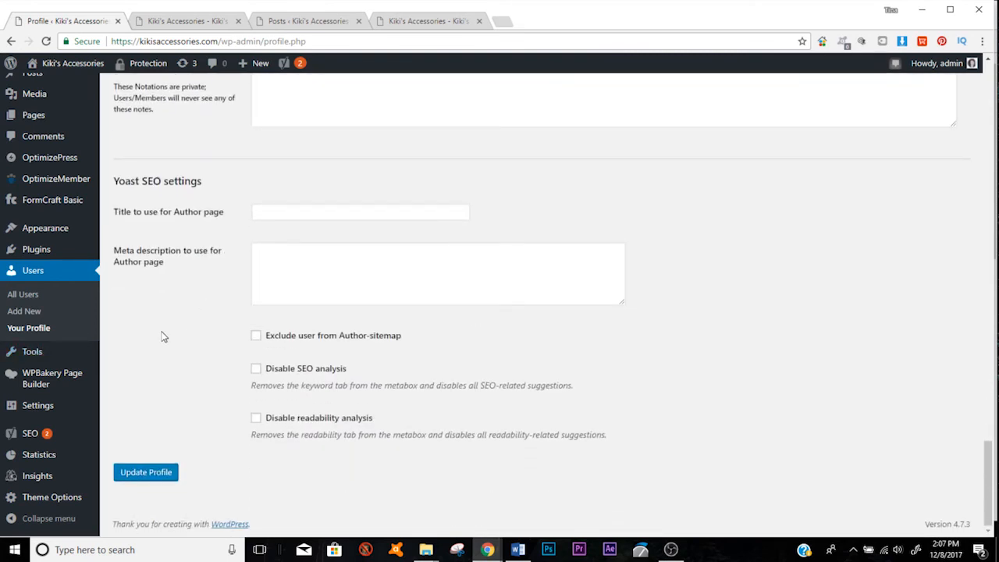
Open the Available Tools page and look over the Press This and Categories and Tags Converter sections
{"action": "left_click", "coordinate": [31, 355]}
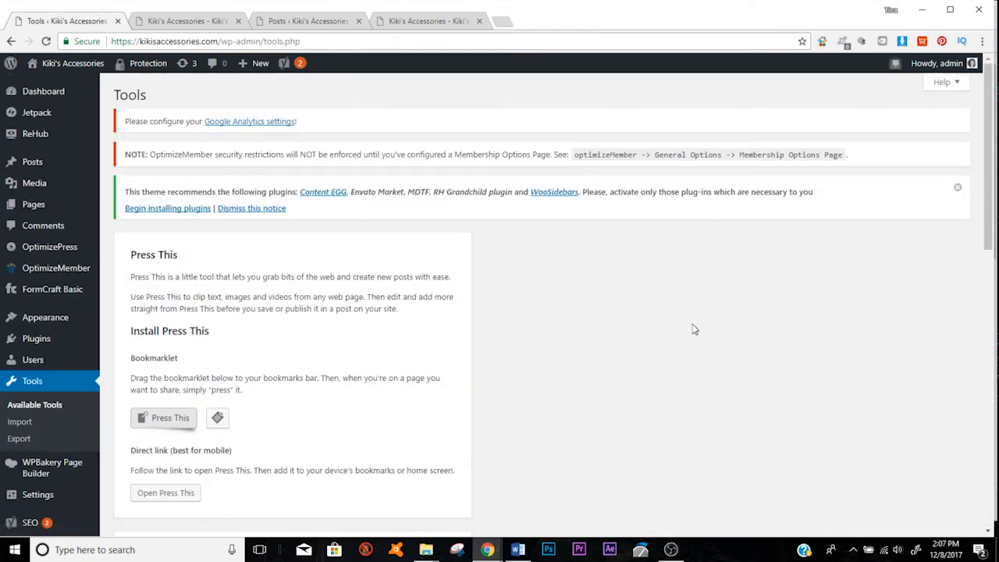
{"action": "scroll", "coordinate": [694, 330], "scroll_direction": "down", "scroll_amount": 5}
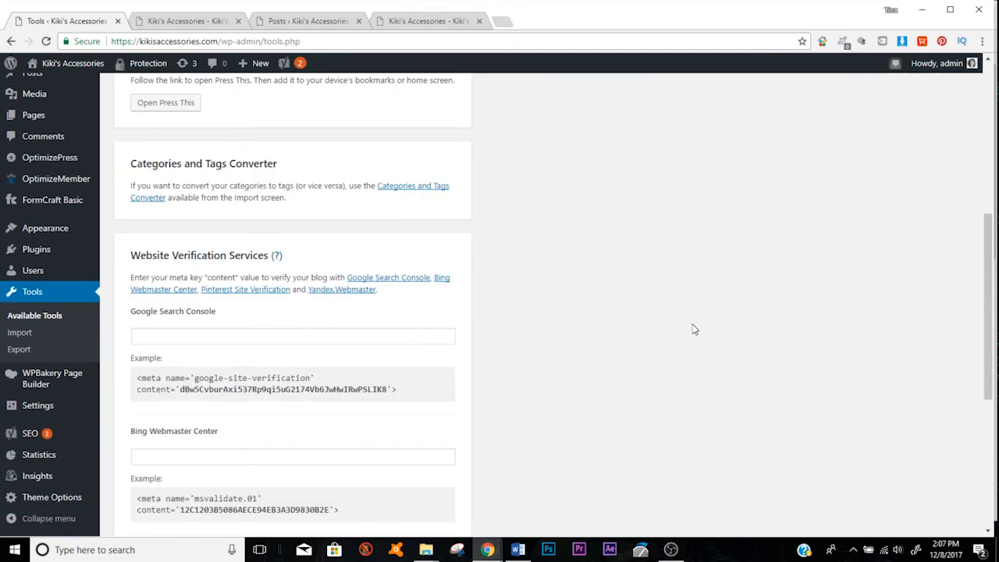
{"action": "scroll", "coordinate": [635, 288], "scroll_direction": "up", "scroll_amount": 3}
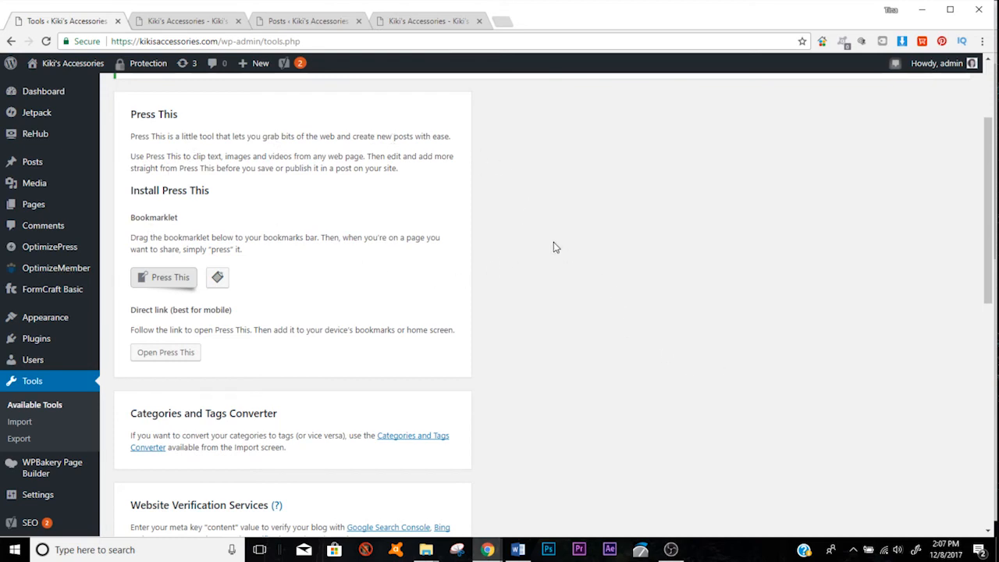
{"action": "scroll", "coordinate": [553, 247], "scroll_direction": "down", "scroll_amount": 2}
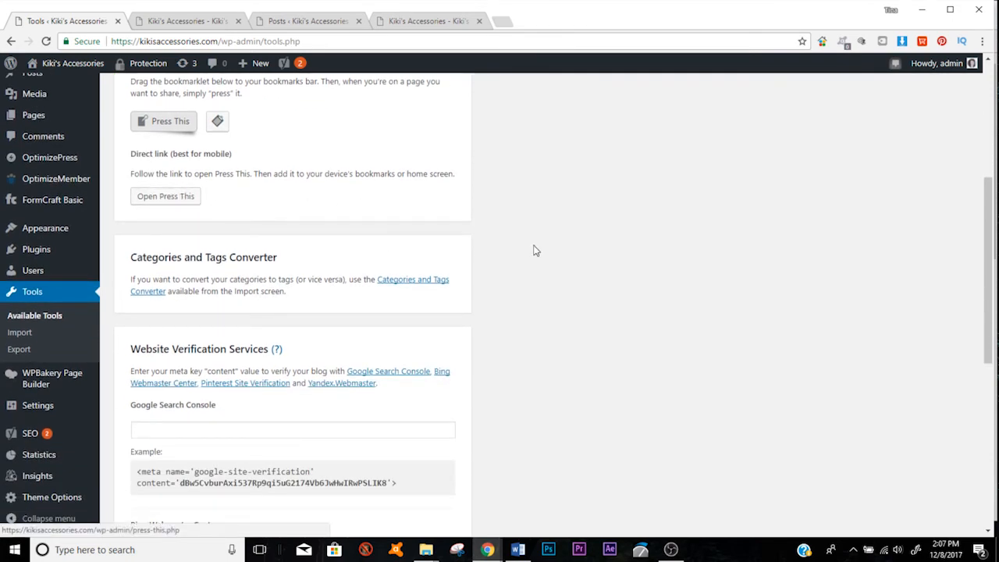
{"action": "scroll", "coordinate": [536, 248], "scroll_direction": "up", "scroll_amount": 2}
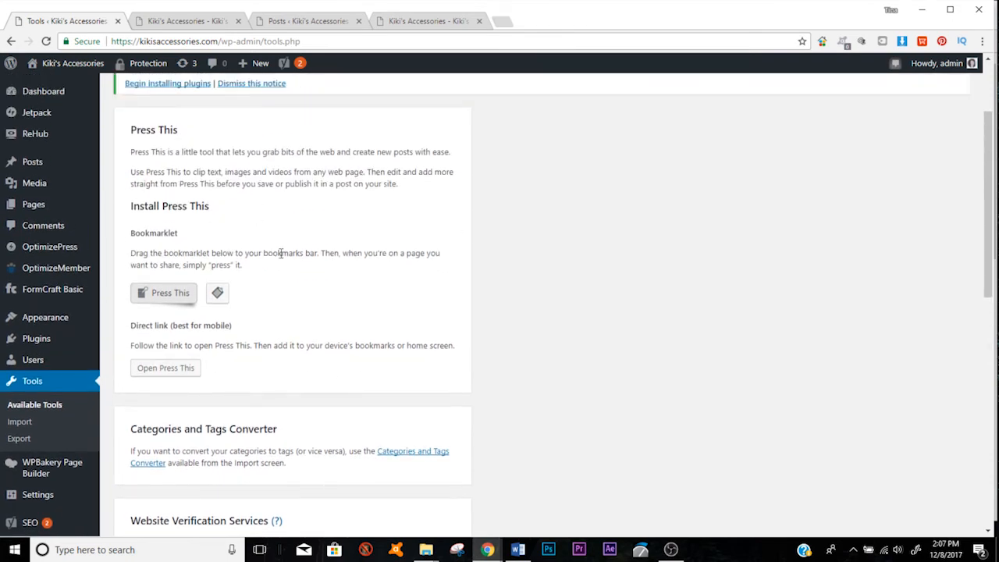
{"action": "scroll", "coordinate": [509, 278], "scroll_direction": "down", "scroll_amount": 2}
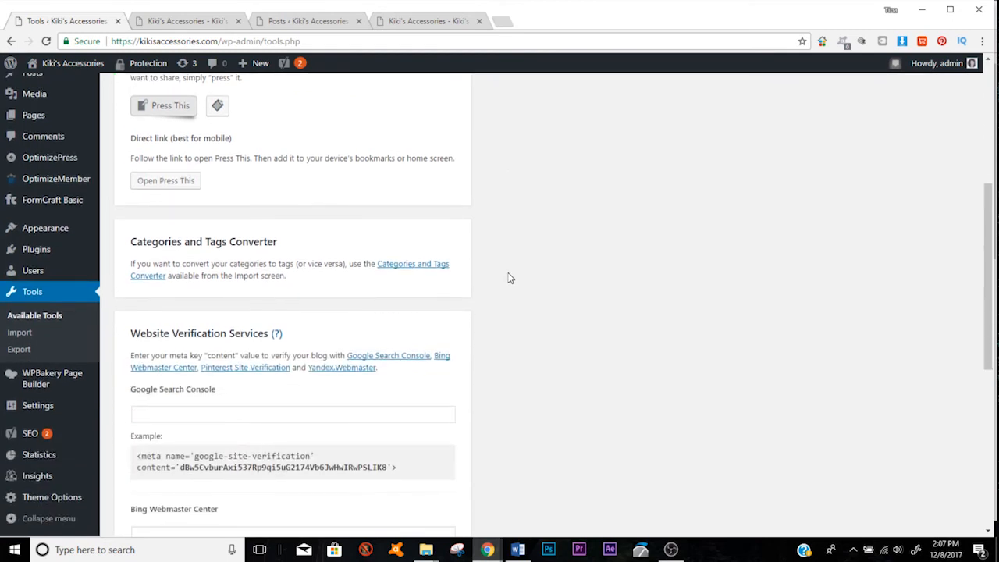
{"action": "scroll", "coordinate": [508, 278], "scroll_direction": "down", "scroll_amount": 2}
{"action": "scroll", "coordinate": [508, 277], "scroll_direction": "up", "scroll_amount": 1}
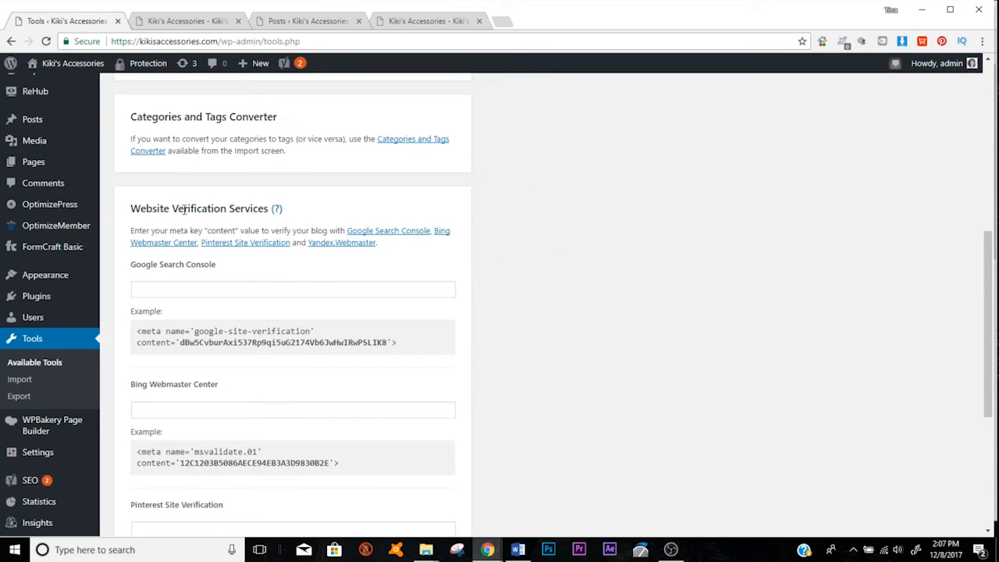
Examine the Website Verification Services fields for Google Search Console, Bing Webmaster Center, Pinterest Site Verification and Yandex.Webmaster
{"action": "scroll", "coordinate": [473, 268], "scroll_direction": "down", "scroll_amount": 2}
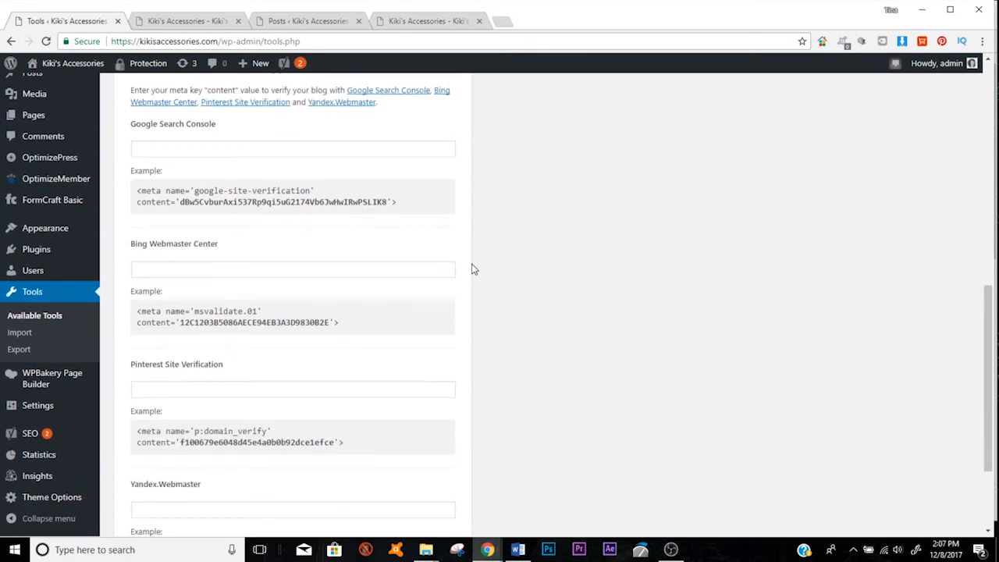
{"action": "left_click", "coordinate": [150, 148]}
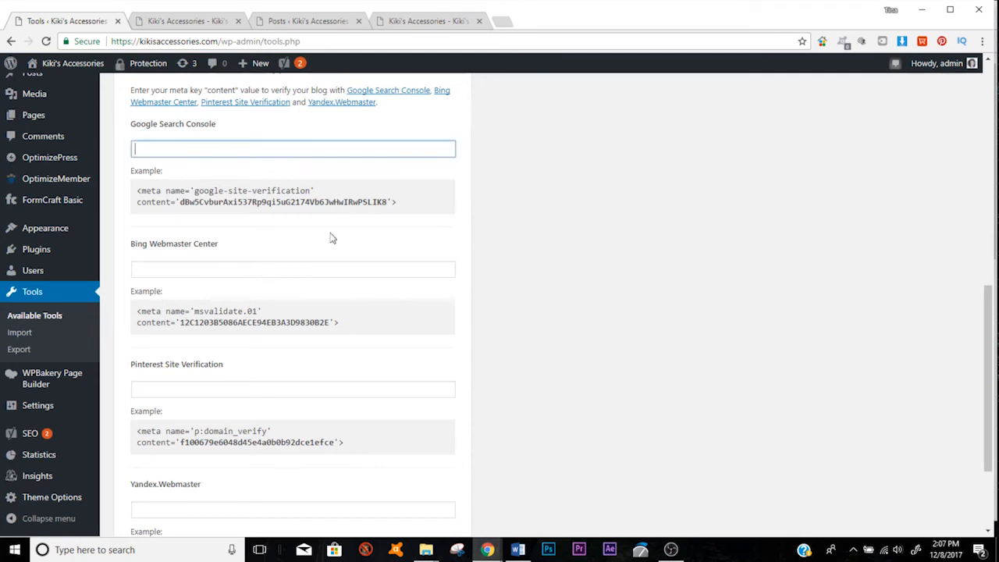
{"action": "left_click", "coordinate": [227, 269]}
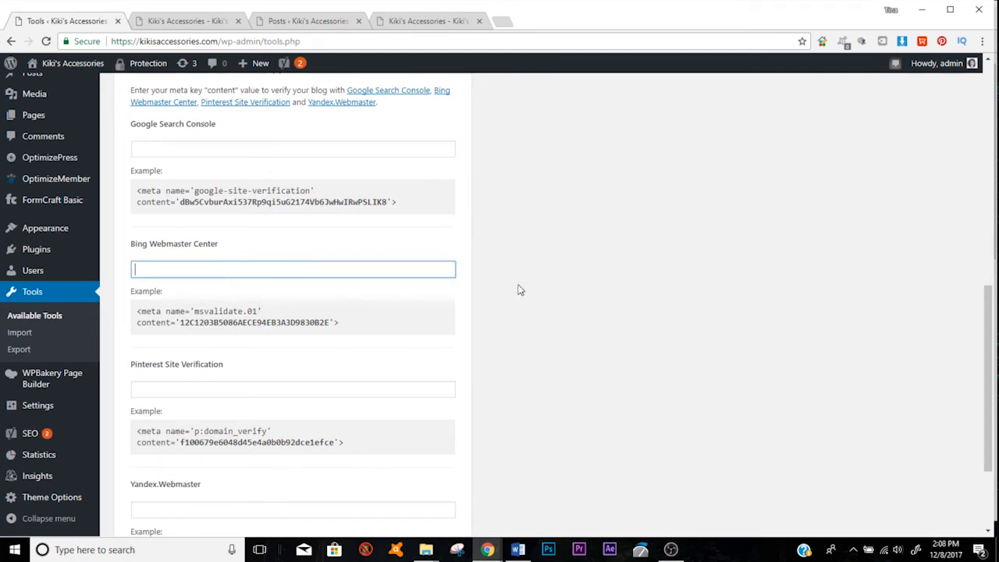
{"action": "scroll", "coordinate": [528, 252], "scroll_direction": "down", "scroll_amount": 2}
{"action": "left_click", "coordinate": [211, 247]}
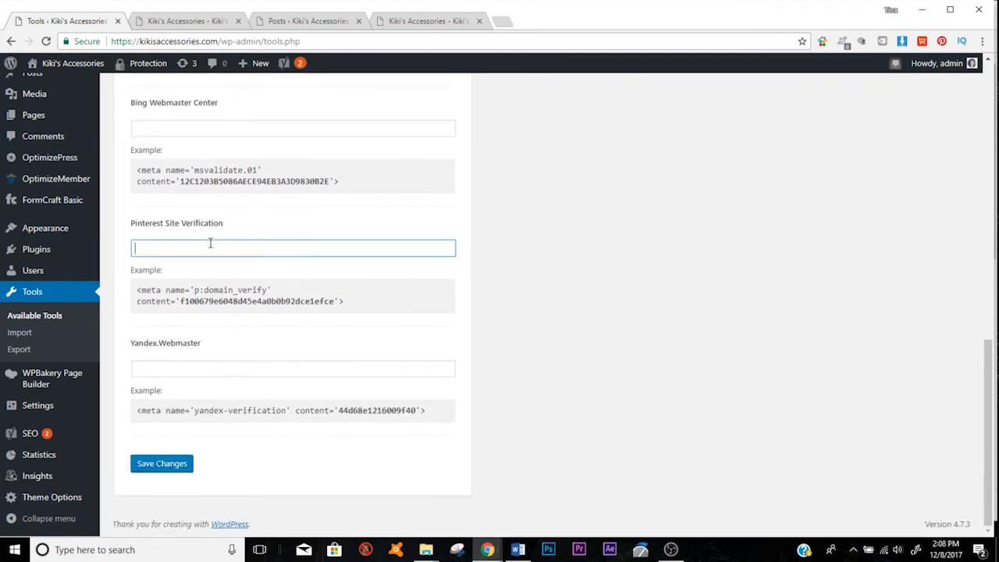
{"action": "left_click", "coordinate": [205, 368]}
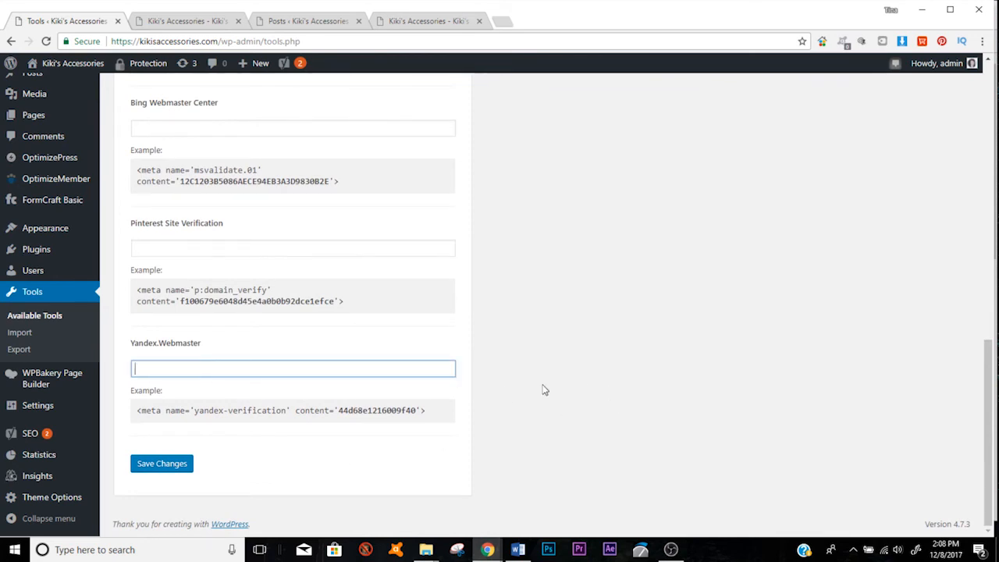
{"action": "scroll", "coordinate": [541, 366], "scroll_direction": "up", "scroll_amount": 3}
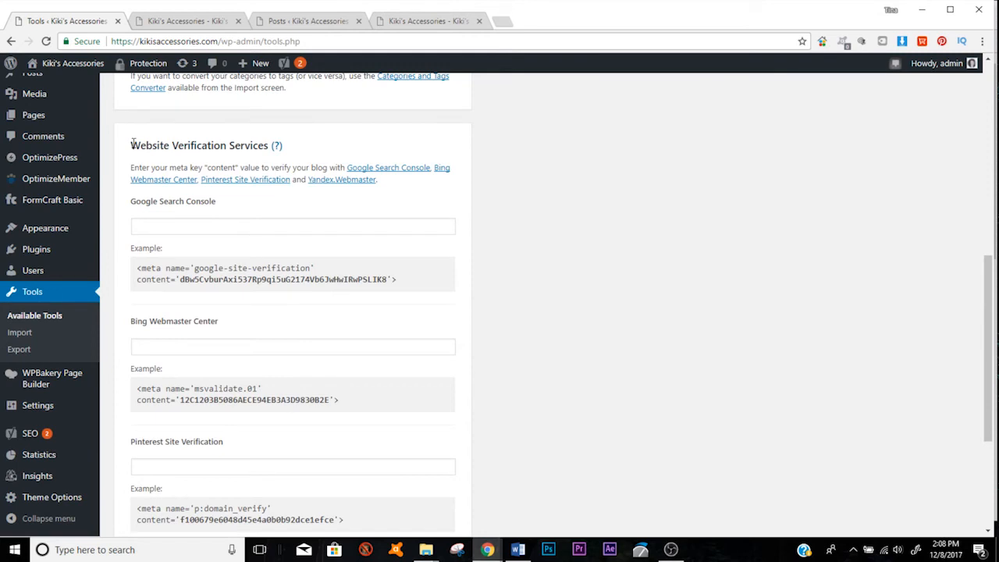
{"action": "scroll", "coordinate": [490, 338], "scroll_direction": "down", "scroll_amount": 3}
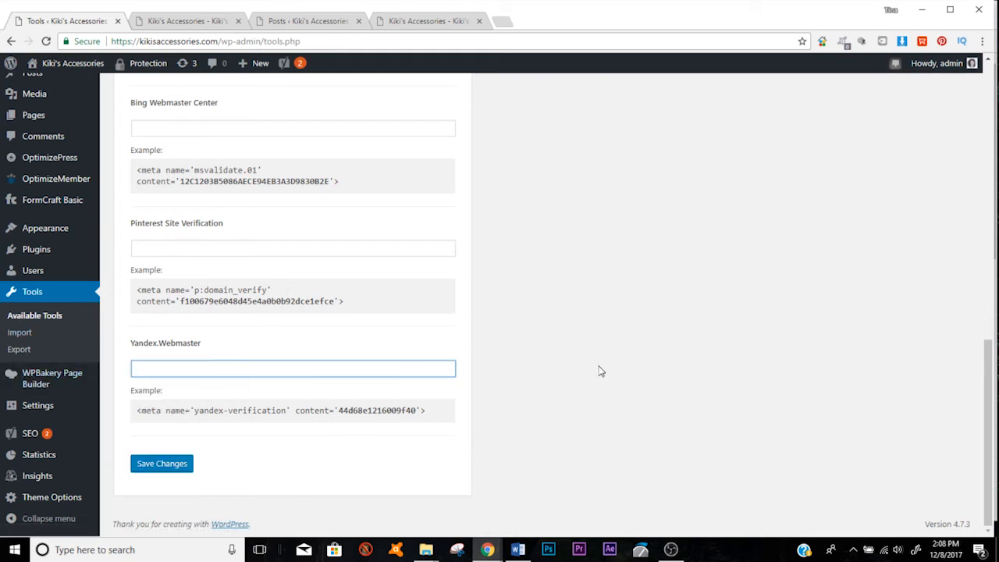
Open General Settings and review the whole page, from Site Title and Tagline through the date and time formats to the site language
{"action": "mouse_move", "coordinate": [31, 380]}
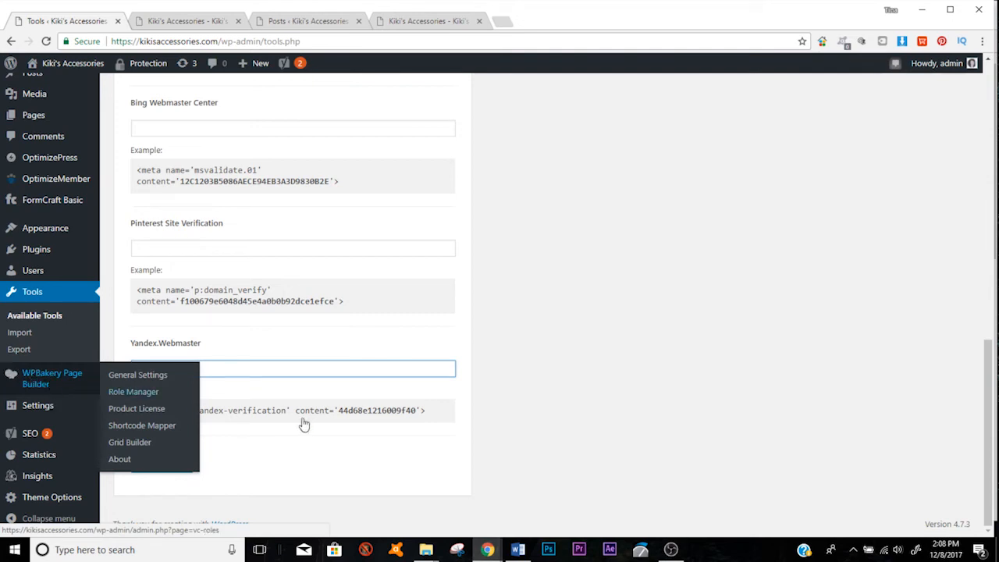
{"action": "mouse_move", "coordinate": [36, 413]}
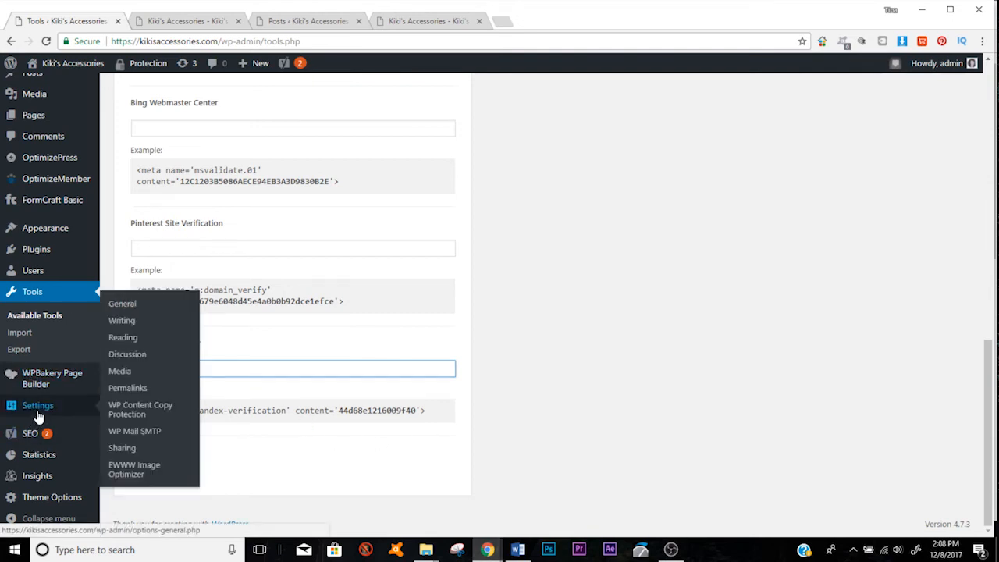
{"action": "left_click", "coordinate": [38, 412]}
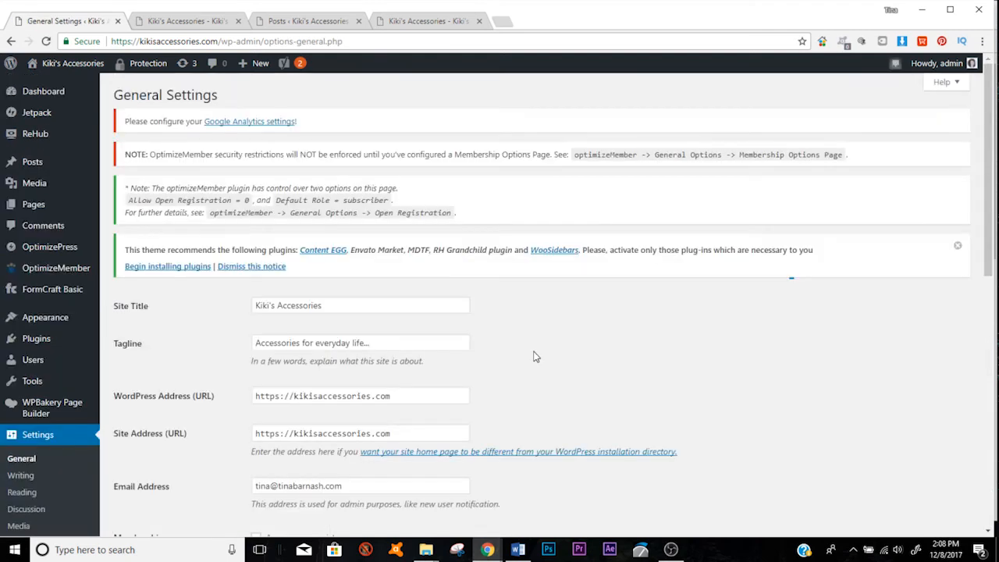
{"action": "scroll", "coordinate": [702, 355], "scroll_direction": "down", "scroll_amount": 1}
{"action": "scroll", "coordinate": [702, 354], "scroll_direction": "down", "scroll_amount": 3}
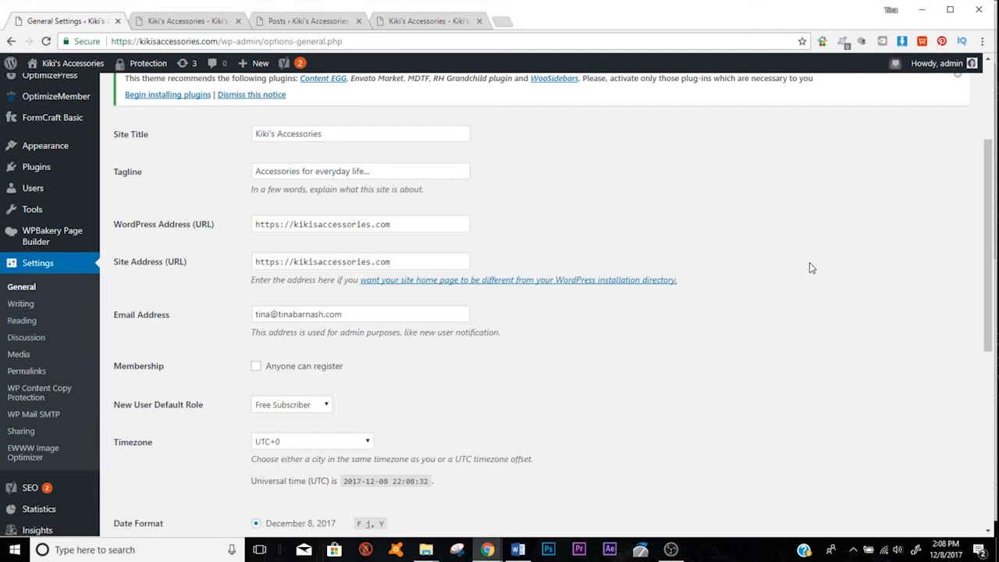
{"action": "scroll", "coordinate": [809, 268], "scroll_direction": "up", "scroll_amount": 1}
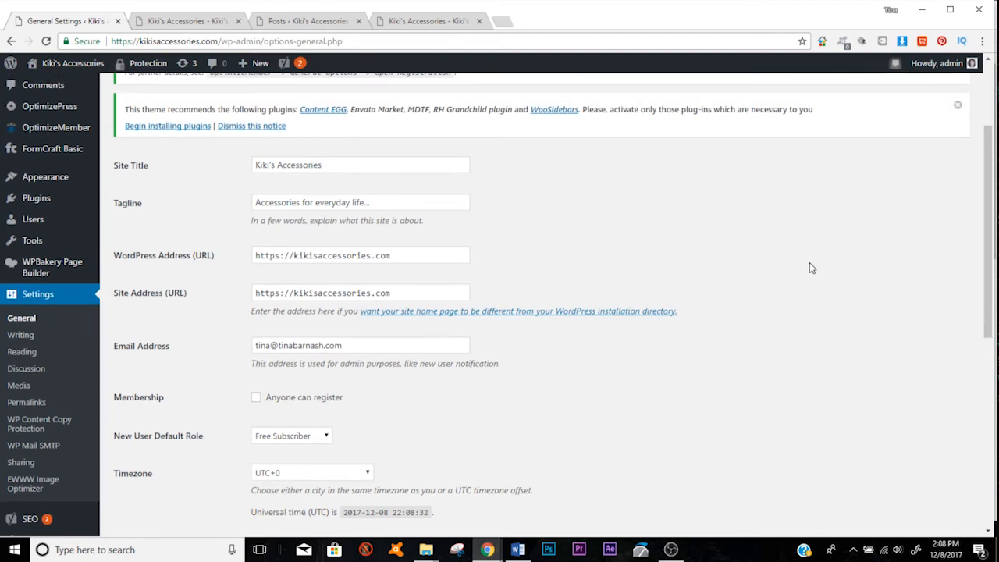
{"action": "scroll", "coordinate": [812, 338], "scroll_direction": "down", "scroll_amount": 2}
{"action": "scroll", "coordinate": [652, 328], "scroll_direction": "down", "scroll_amount": 2}
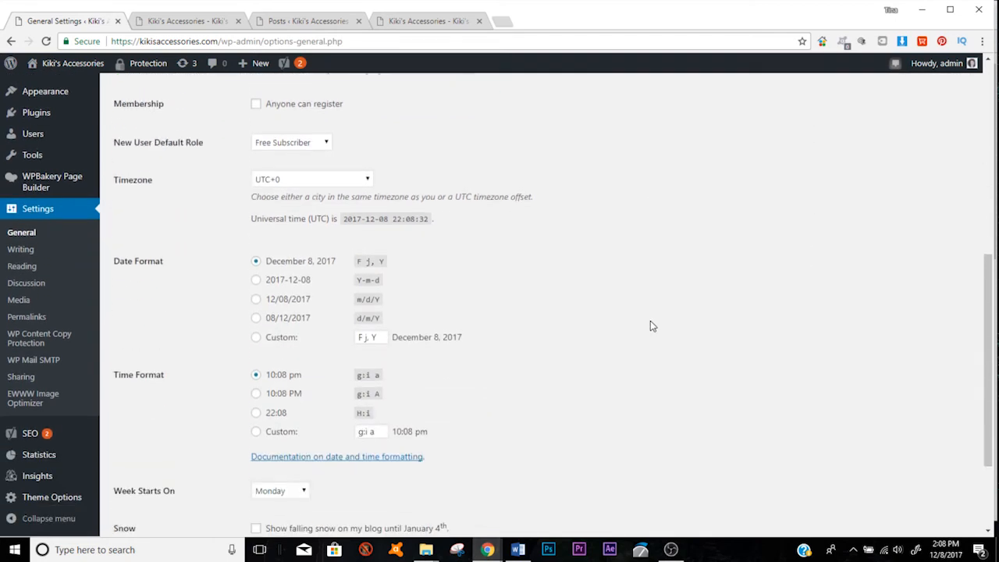
{"action": "scroll", "coordinate": [459, 375], "scroll_direction": "down", "scroll_amount": 2}
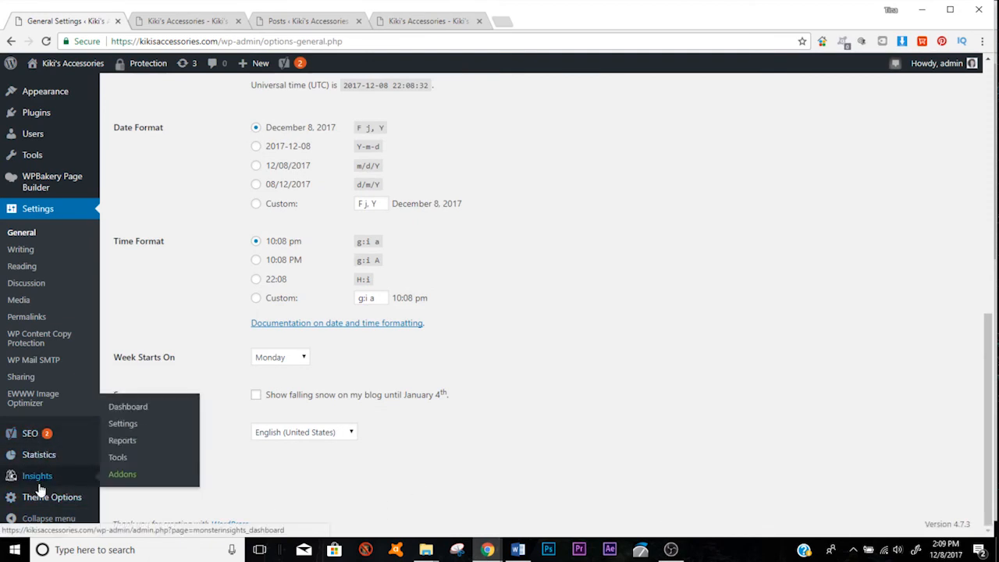
{"action": "scroll", "coordinate": [348, 346], "scroll_direction": "up", "scroll_amount": 3}
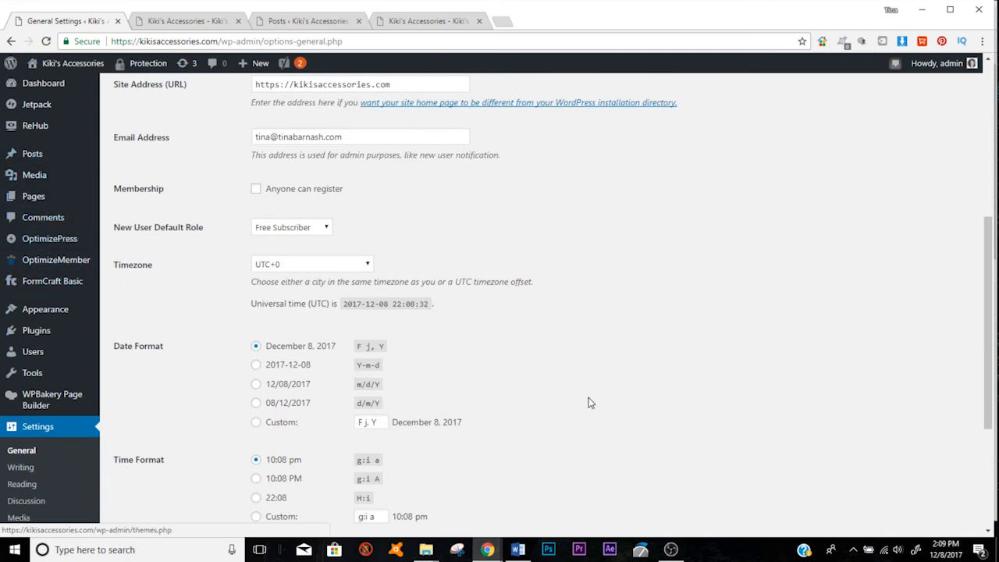
{"action": "scroll", "coordinate": [637, 380], "scroll_direction": "up", "scroll_amount": 5}
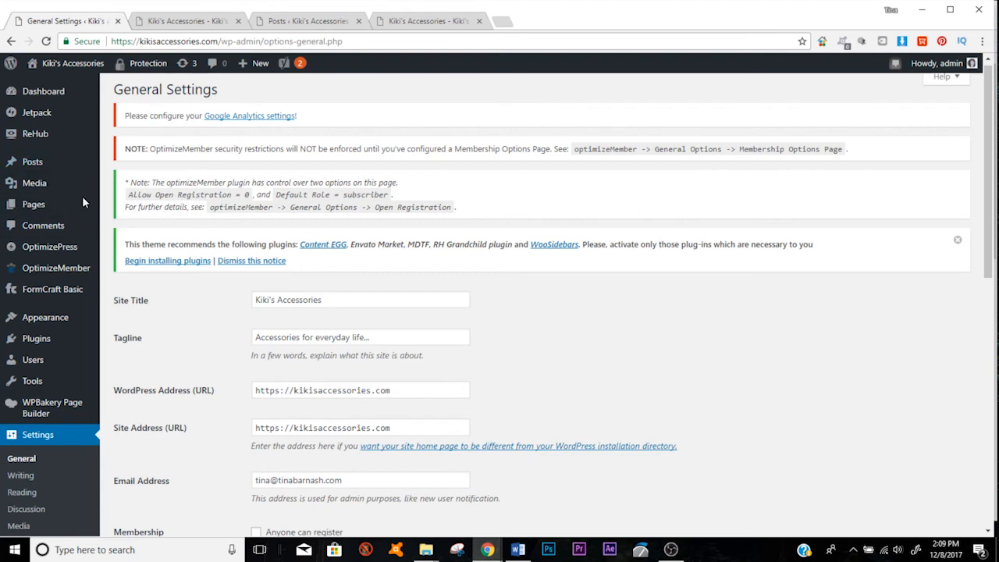
{"action": "scroll", "coordinate": [595, 245], "scroll_direction": "up", "scroll_amount": 1}
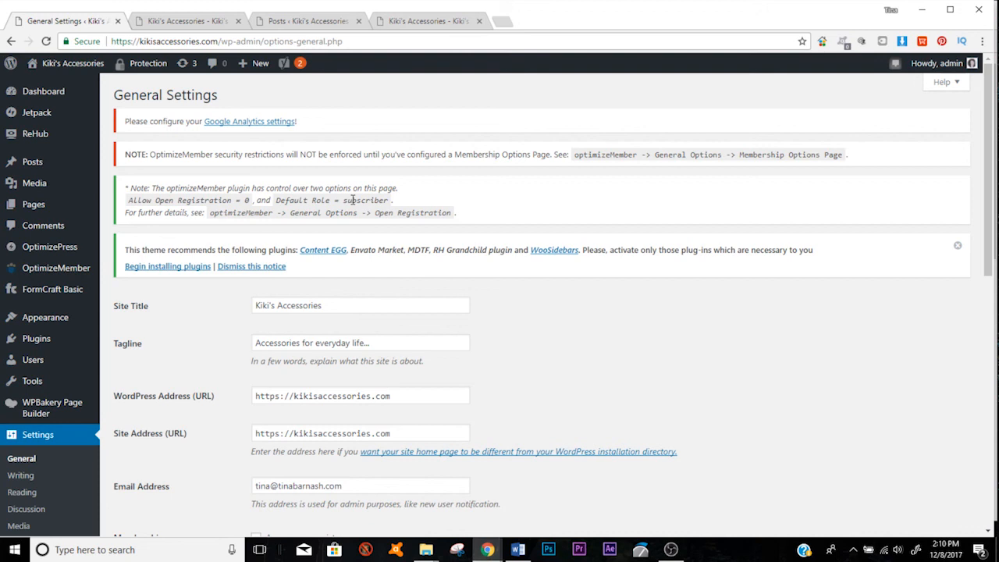
{"action": "mouse_move", "coordinate": [38, 100]}
{"action": "mouse_move", "coordinate": [42, 381]}
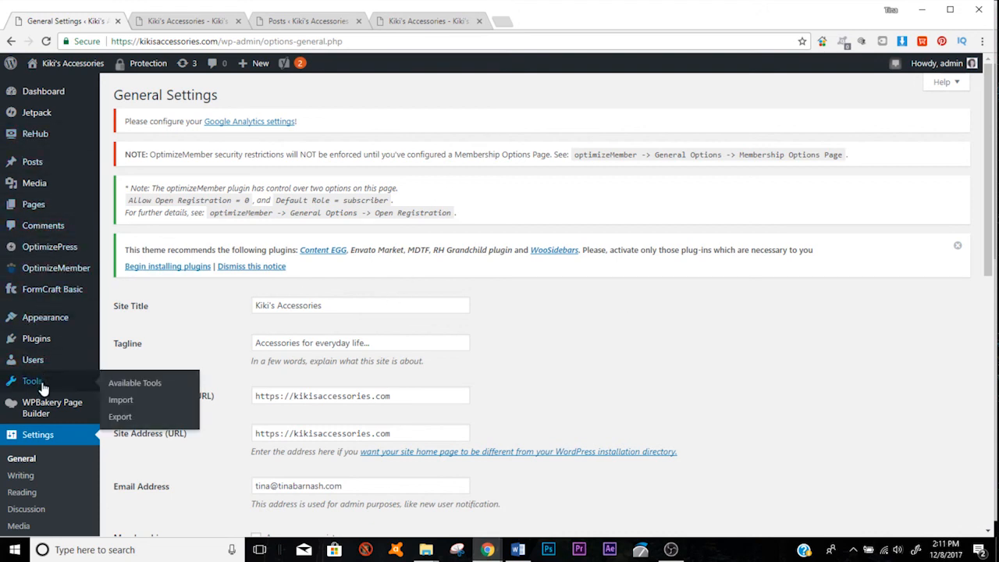